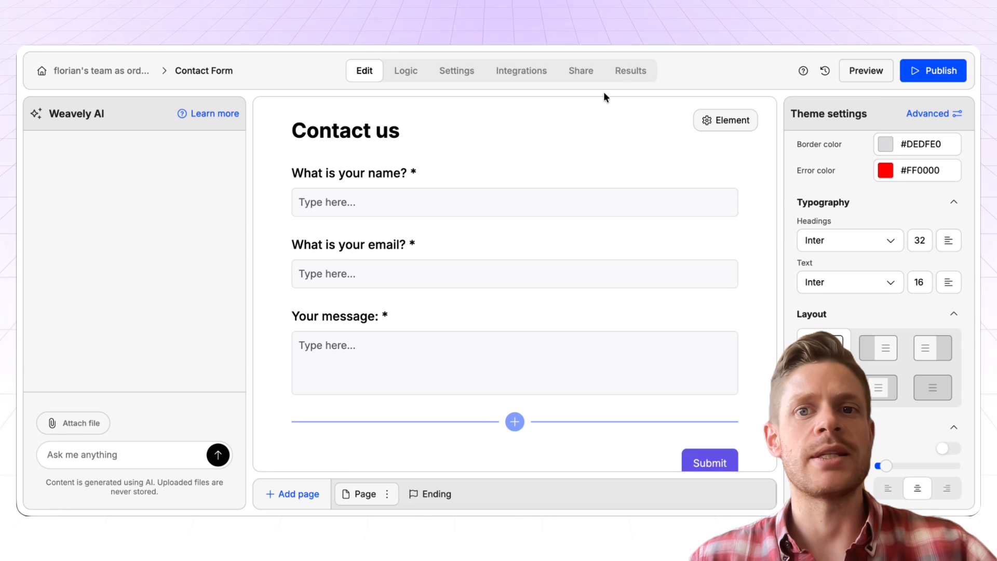
Show the Contact Form's General settings: Universal Form mode, autosave and validation messages
click(458, 82)
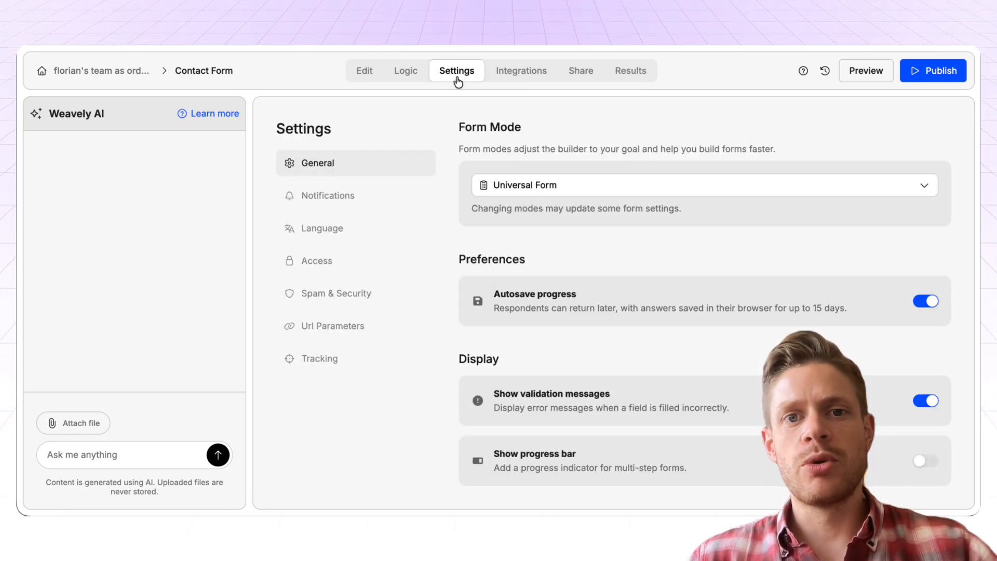
Show the Contact Form's Tracking section with its Tag Manager, Analytics and Meta Pixel ID fields
click(330, 362)
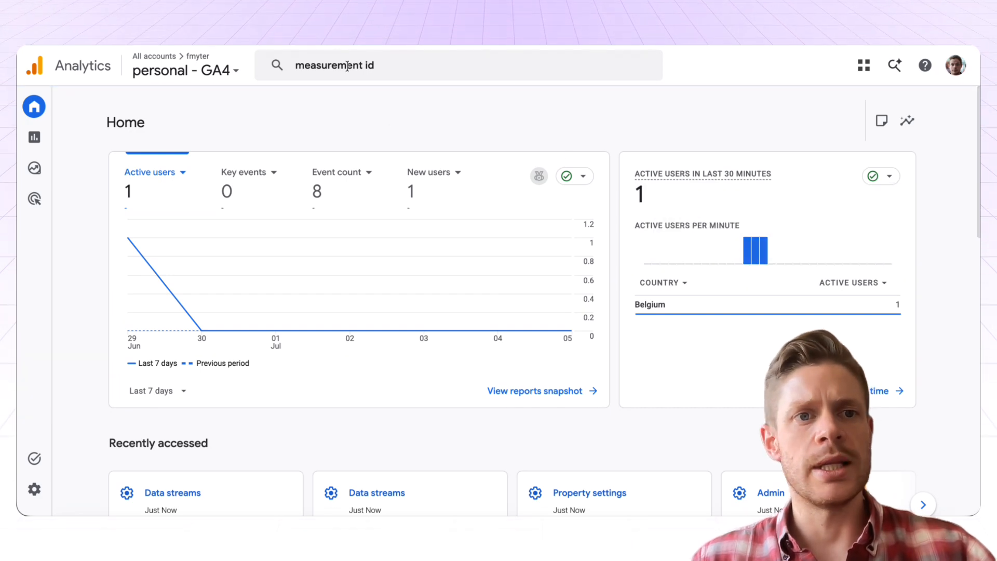
Search Google Analytics for 'measurement' and copy the GA4 property's Measurement ID
click(347, 65)
key(BackSpace)
click(220, 132)
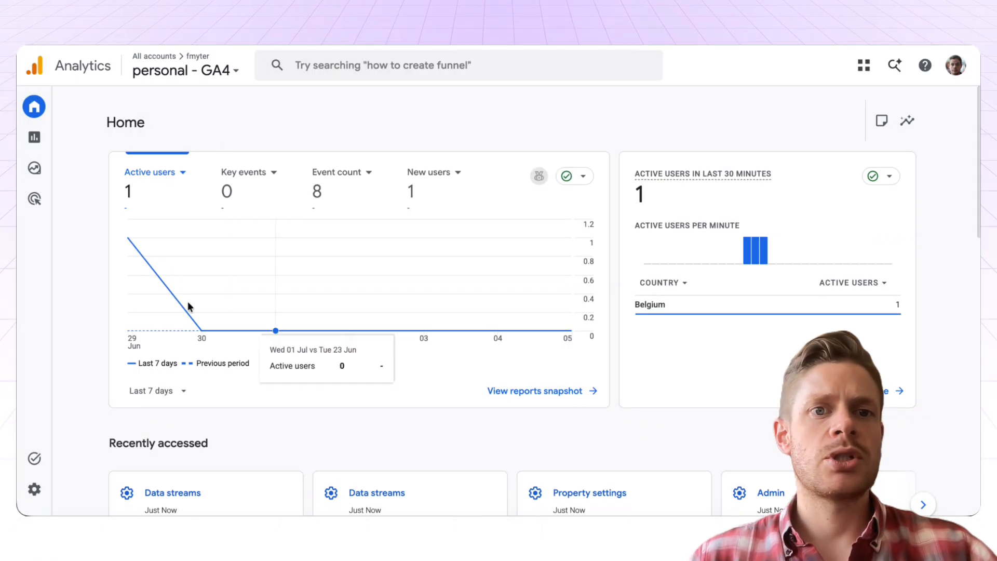
click(339, 66)
text(measurem)
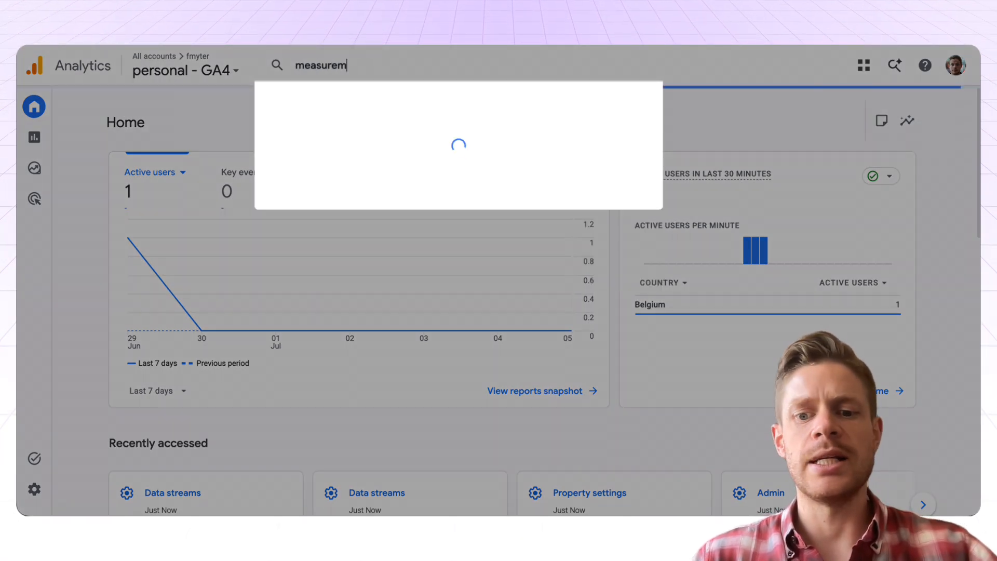
text(ent)
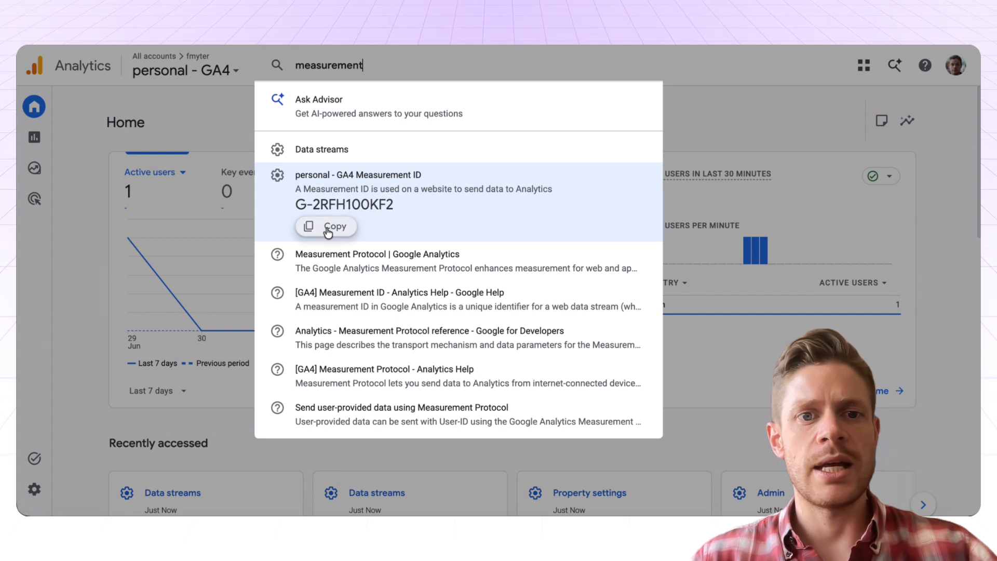
click(328, 228)
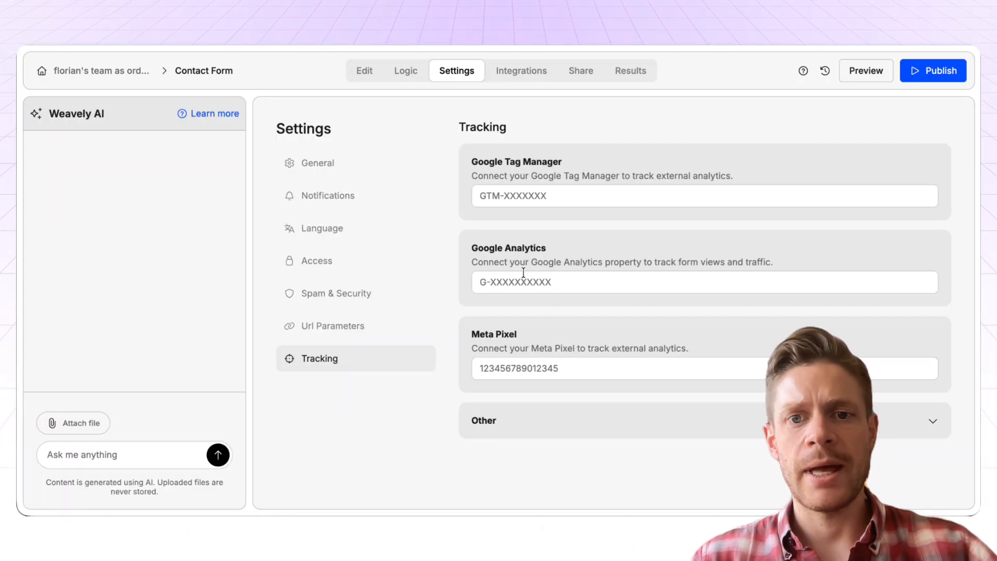
Paste the Measurement ID into the Google Analytics field, publish the form, and load its live URL
click(524, 276)
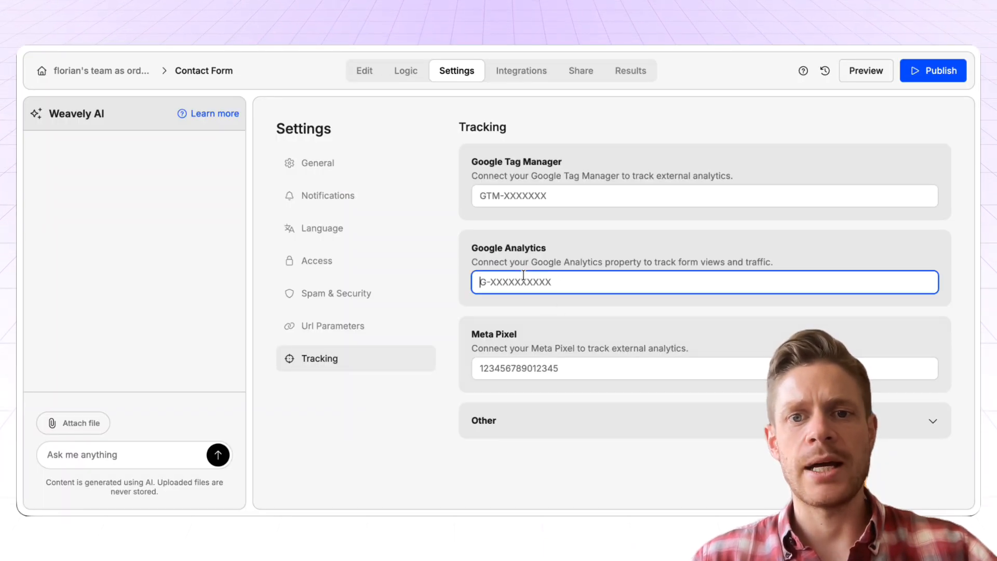
key(ctrl+v)
click(925, 77)
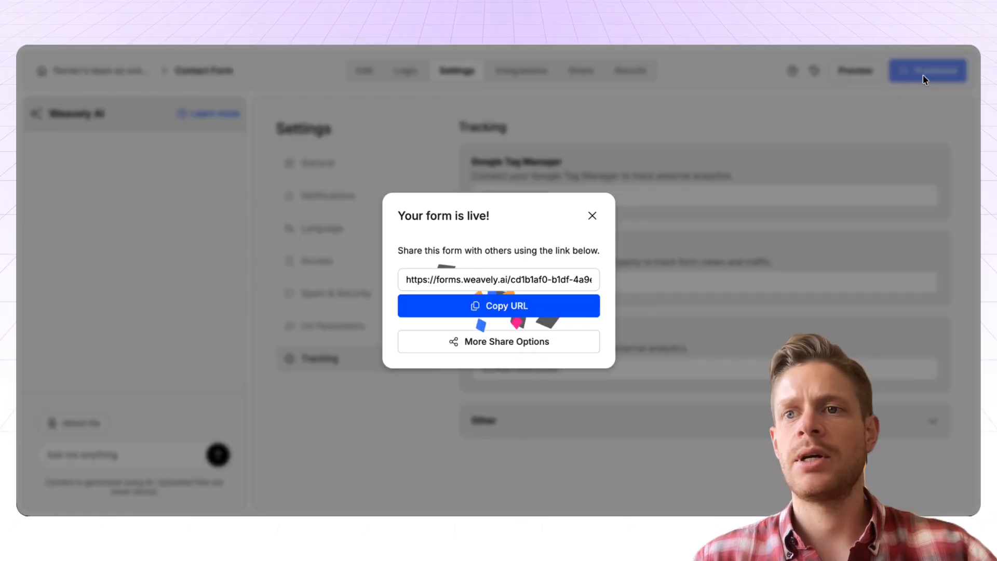
click(486, 306)
key(ctrl+t)
key(ctrl+v)
key(Return)
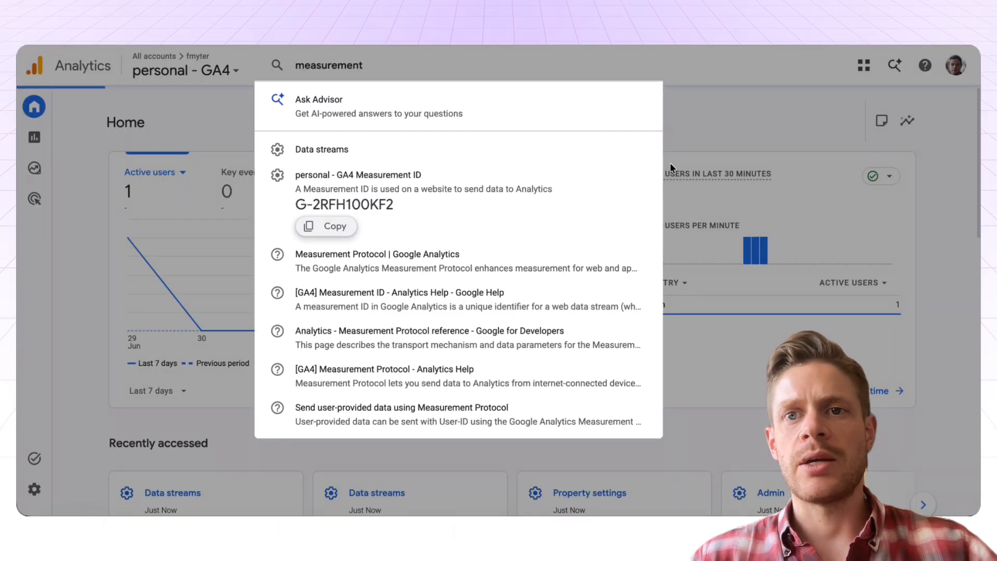
key(Escape)
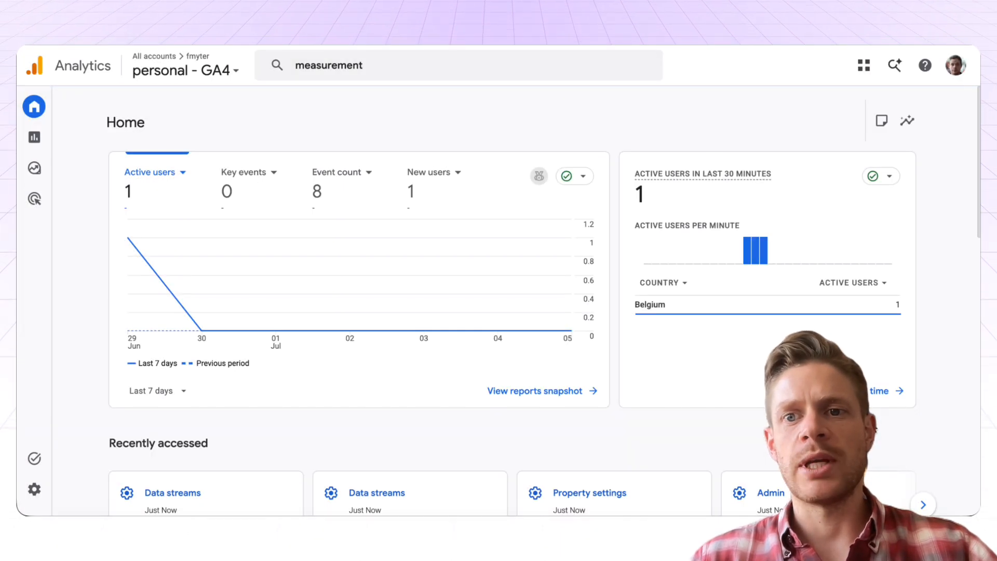
Confirm in the Realtime report that the live form's visit registers as one active user
click(886, 391)
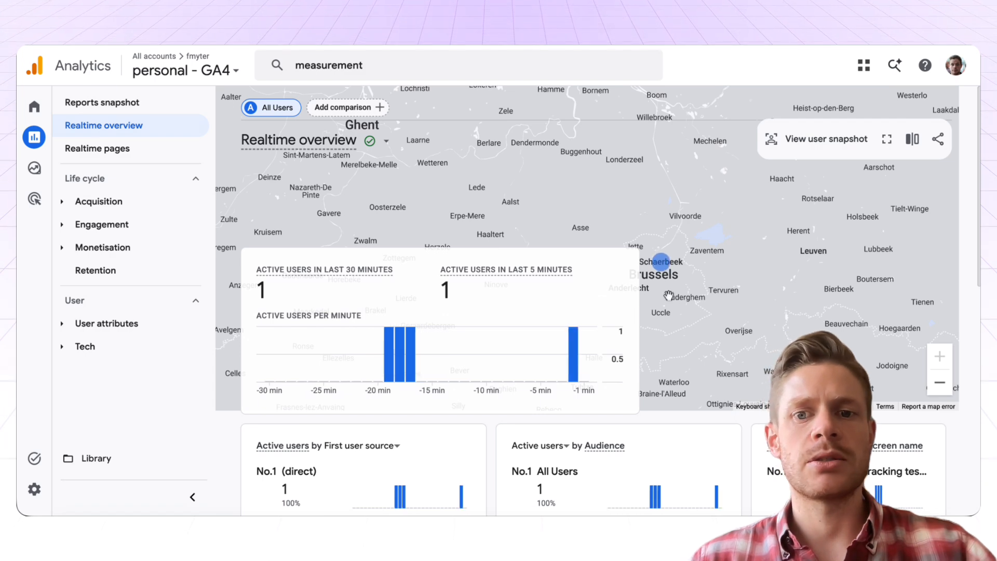
mouse_move(571, 343)
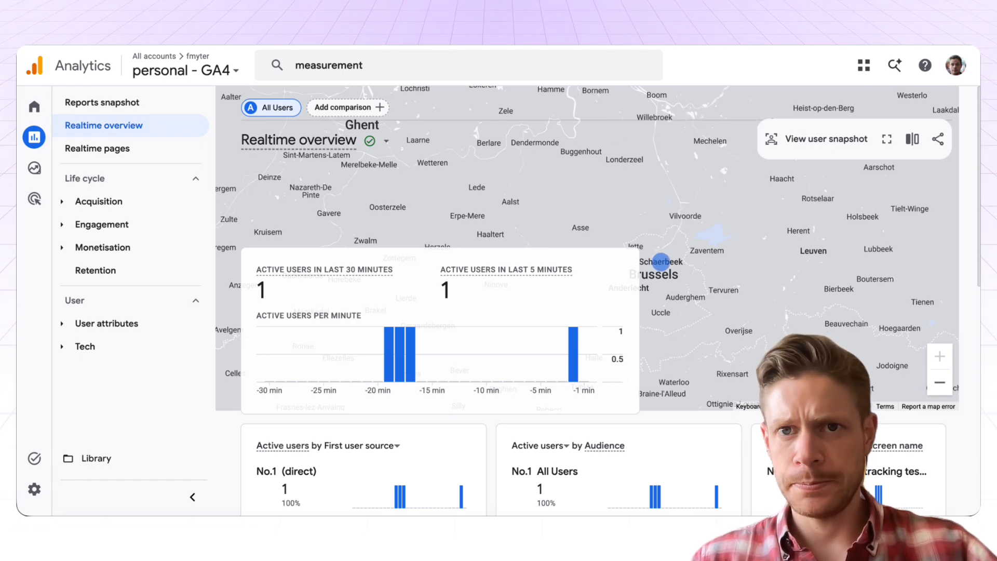
click(538, 20)
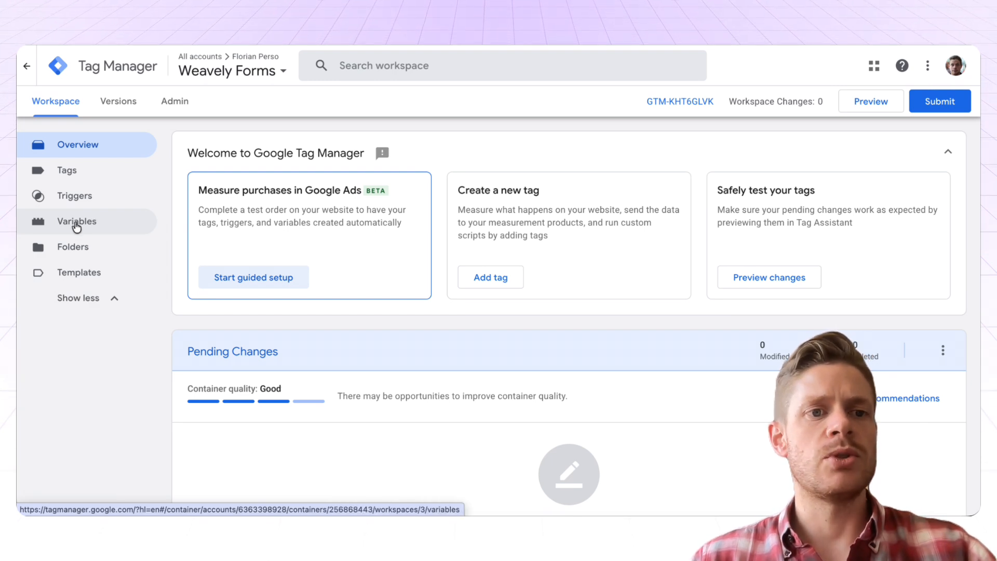
Enable the Click Classes built-in variable under Clicks and start submitting the workspace change
click(77, 227)
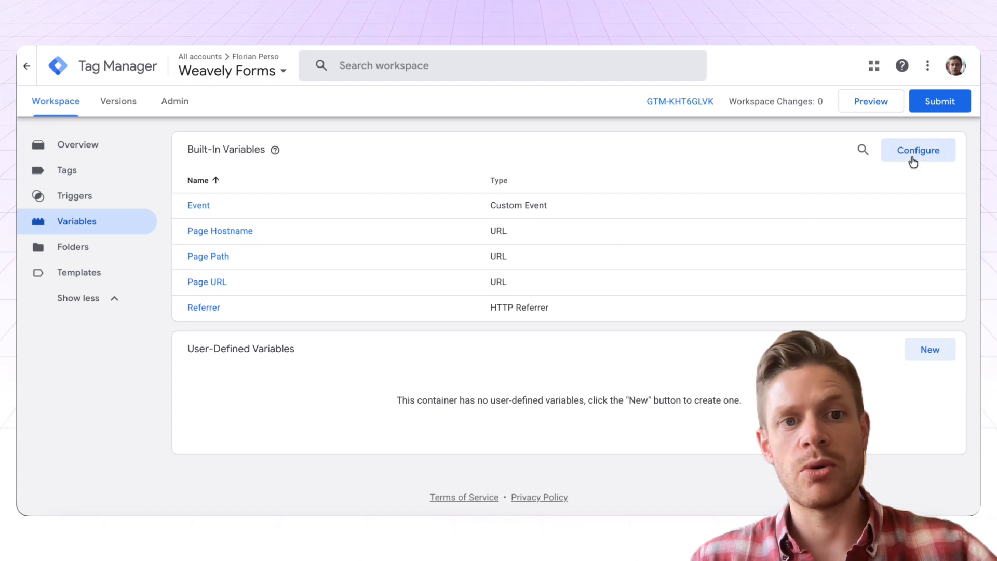
click(914, 155)
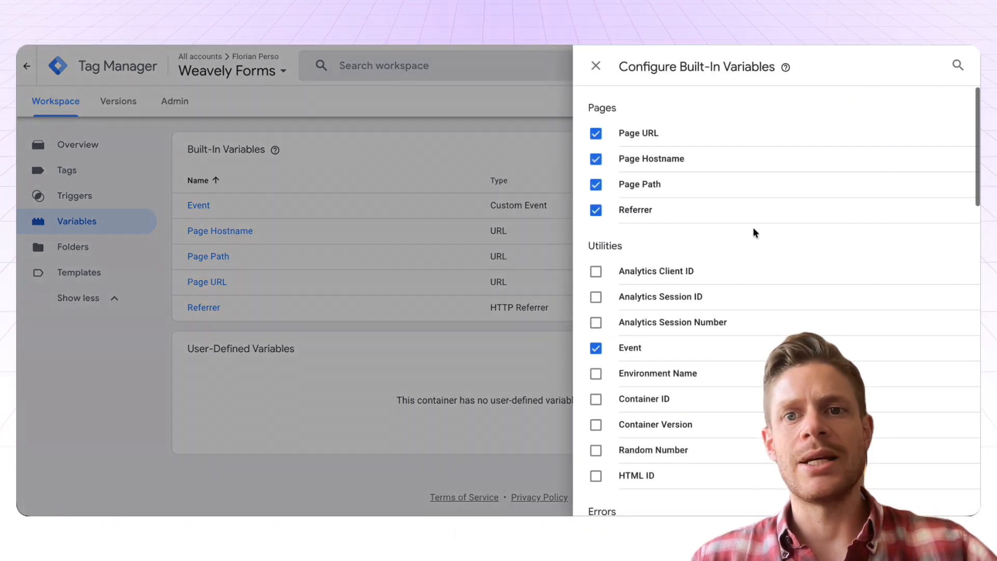
scroll(752, 232, down, 3)
scroll(753, 232, down, 5)
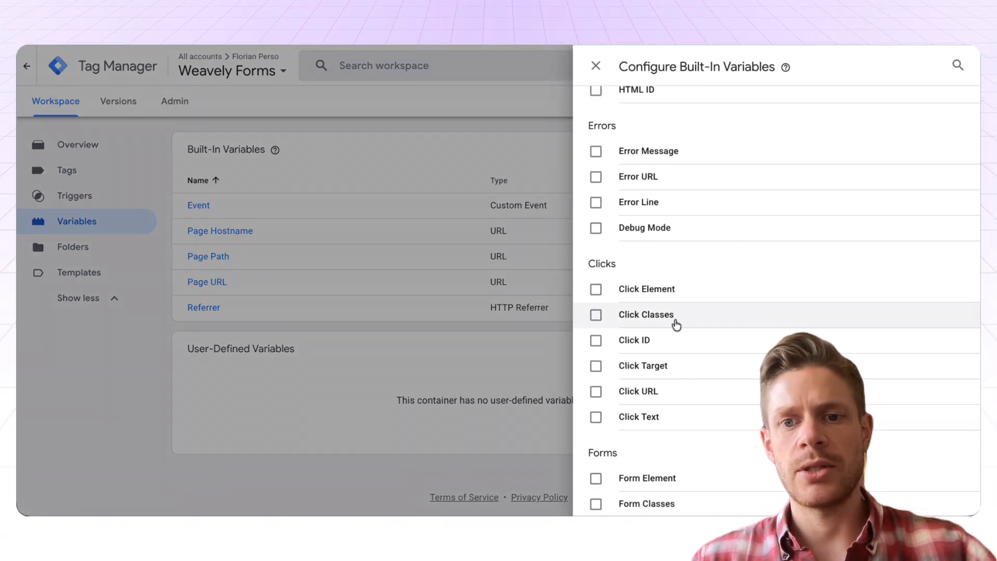
click(676, 325)
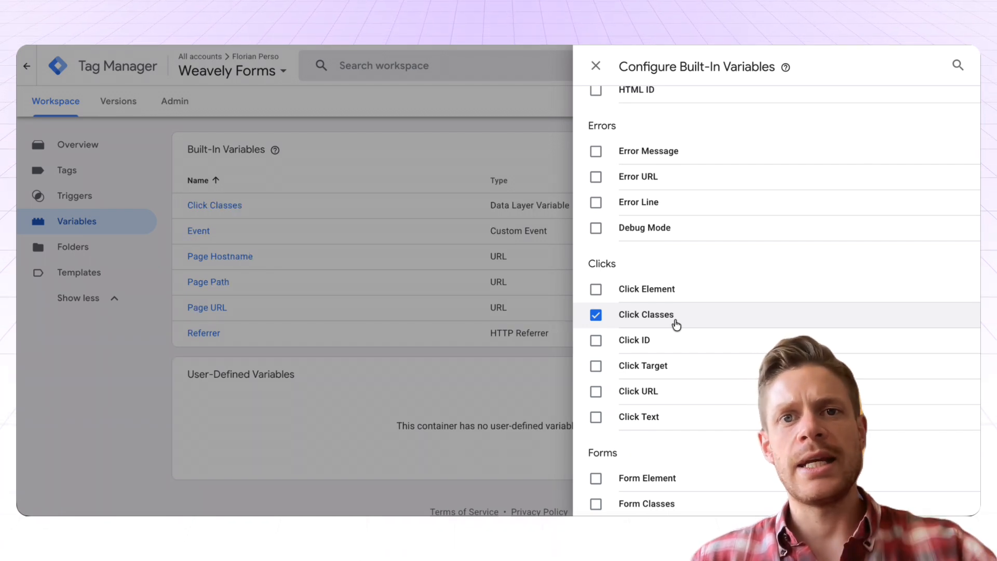
scroll(748, 287, up, 6)
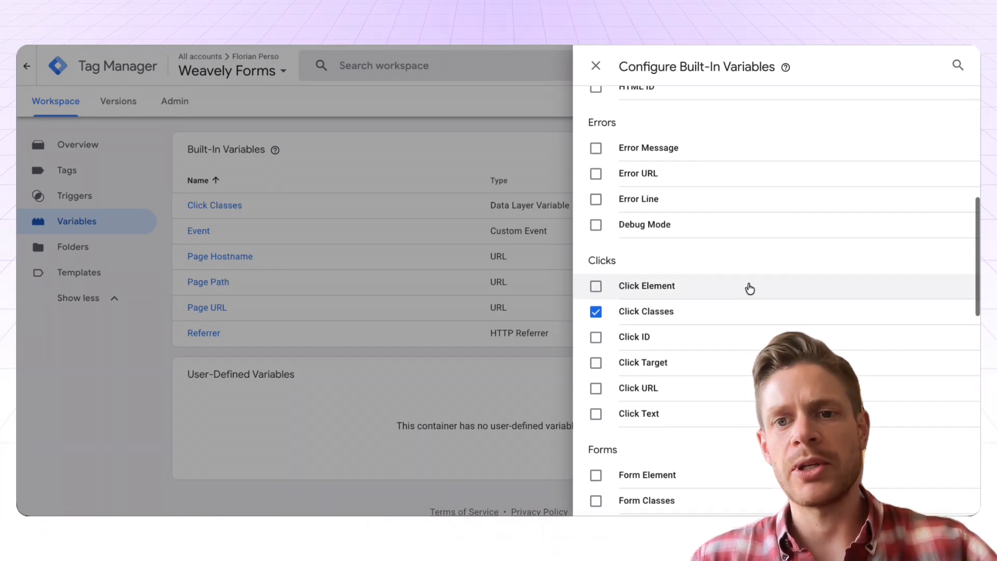
scroll(749, 289, up, 2)
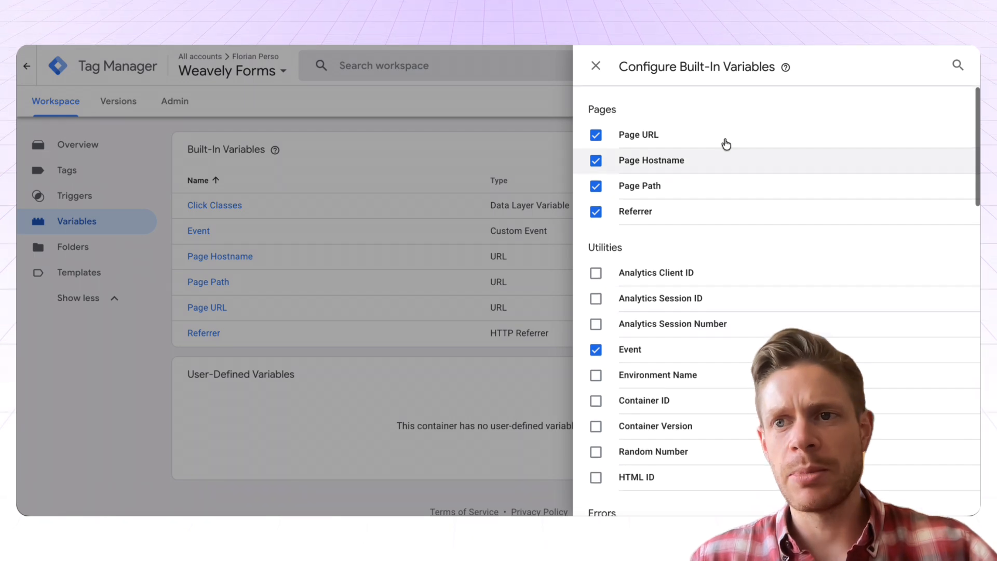
click(596, 66)
click(940, 101)
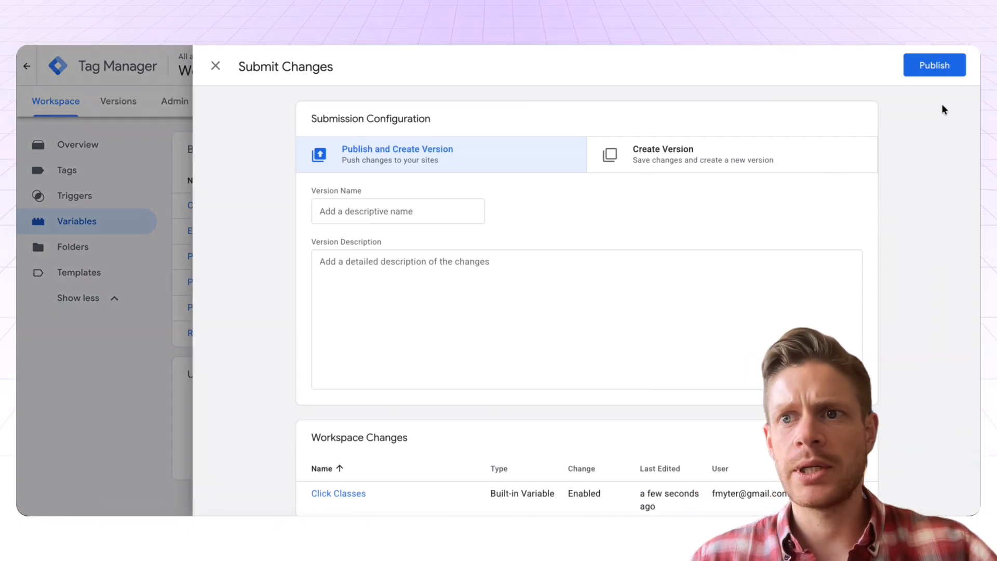
Publish the container as Version 3 without a description and go to the empty Triggers list
click(938, 67)
click(676, 434)
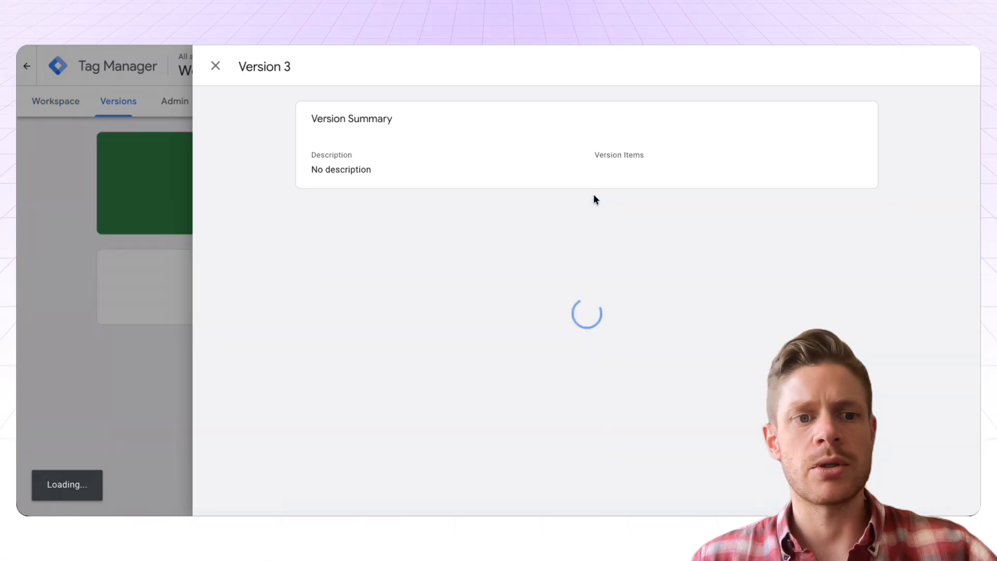
click(215, 65)
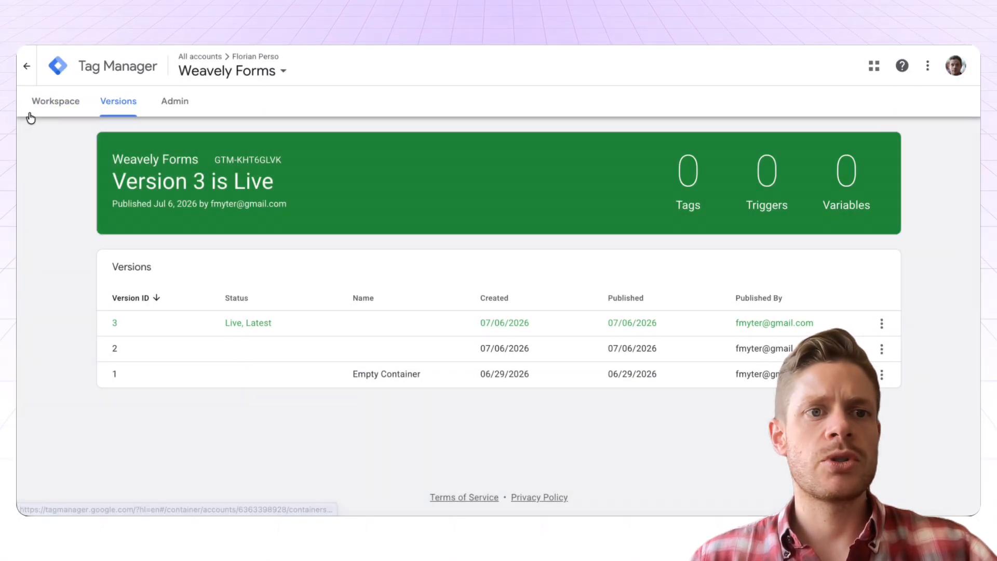
click(54, 110)
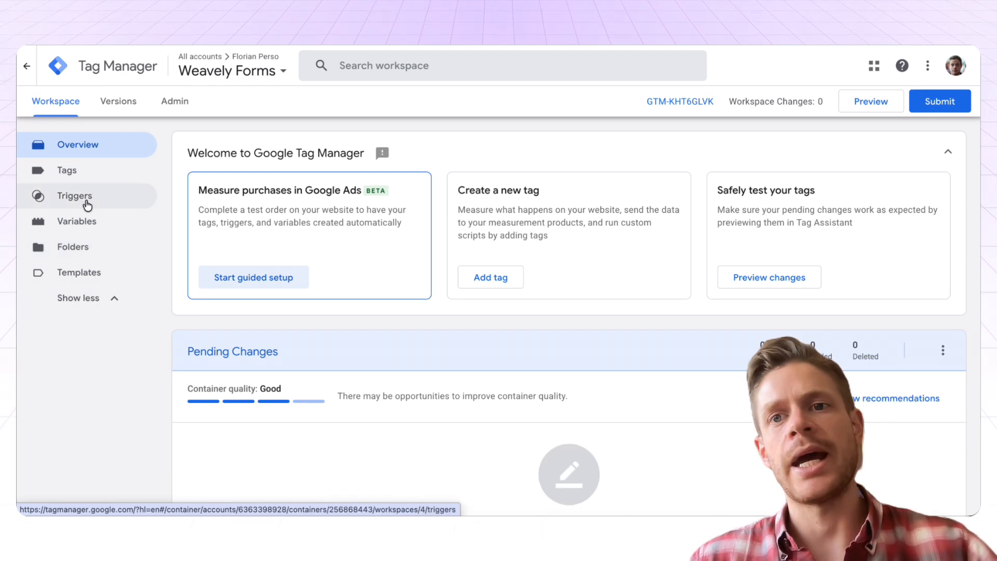
click(87, 203)
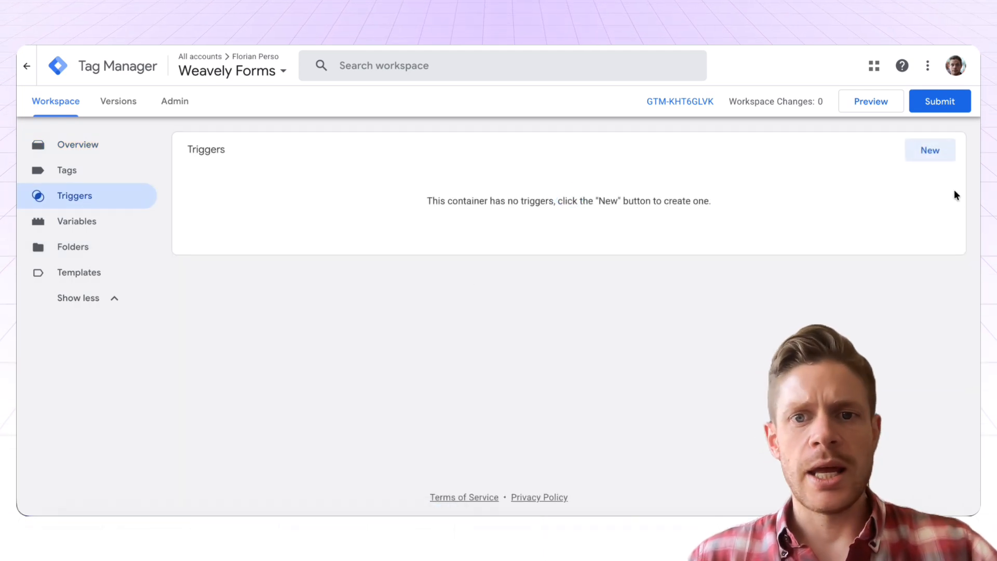
Set up a click trigger on some clicks where Click Classes contains submit-form
click(928, 153)
click(483, 221)
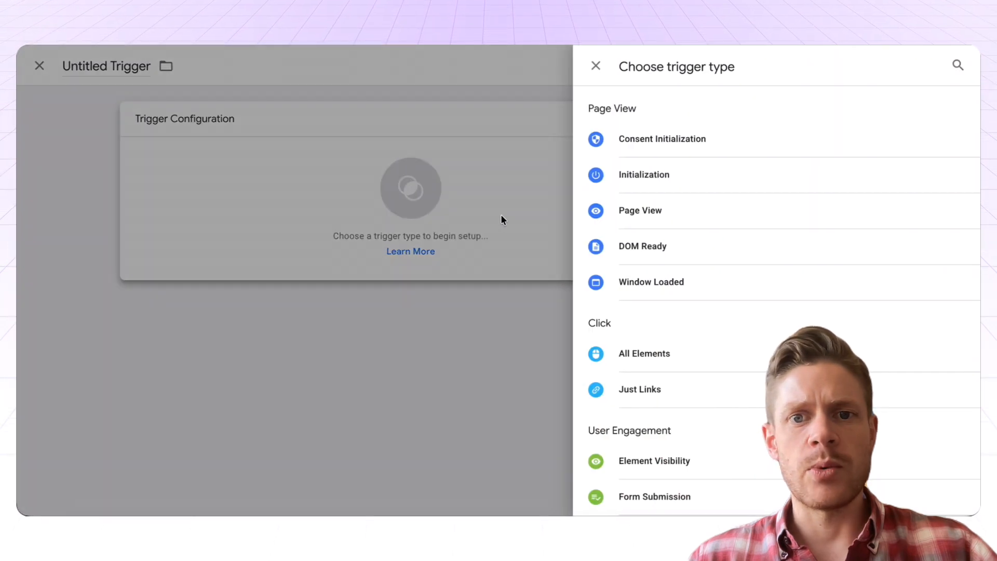
click(679, 355)
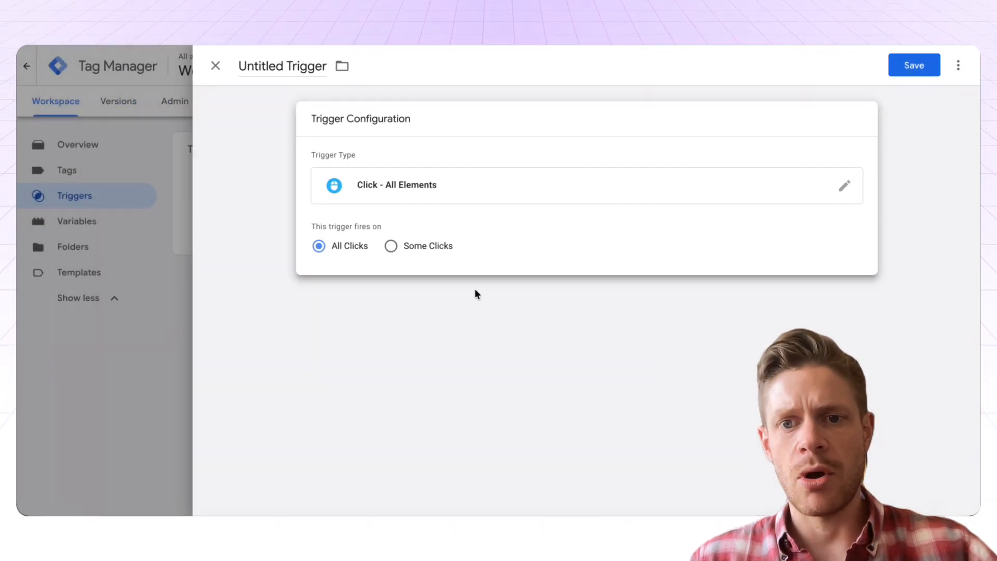
click(404, 251)
click(388, 300)
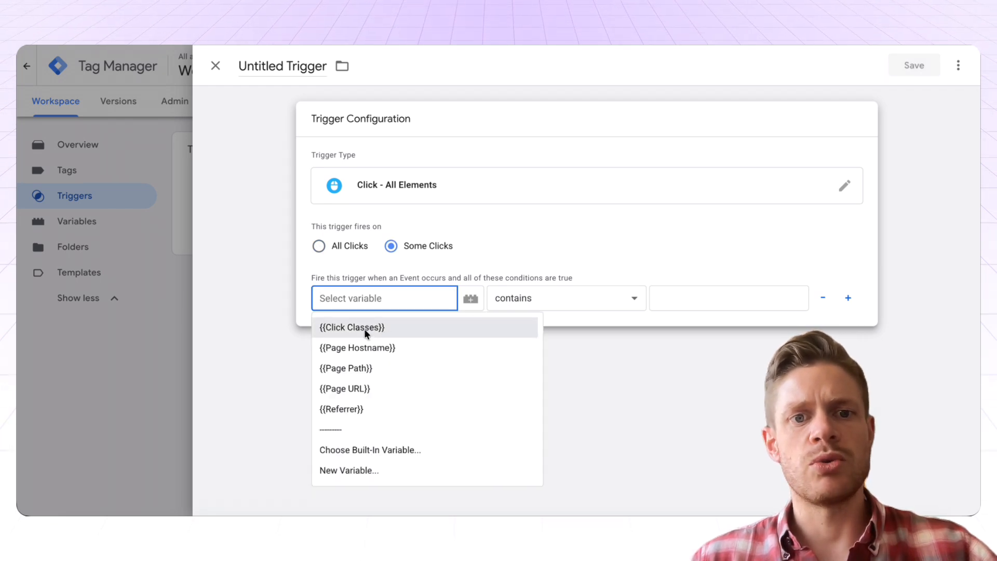
click(351, 327)
click(699, 297)
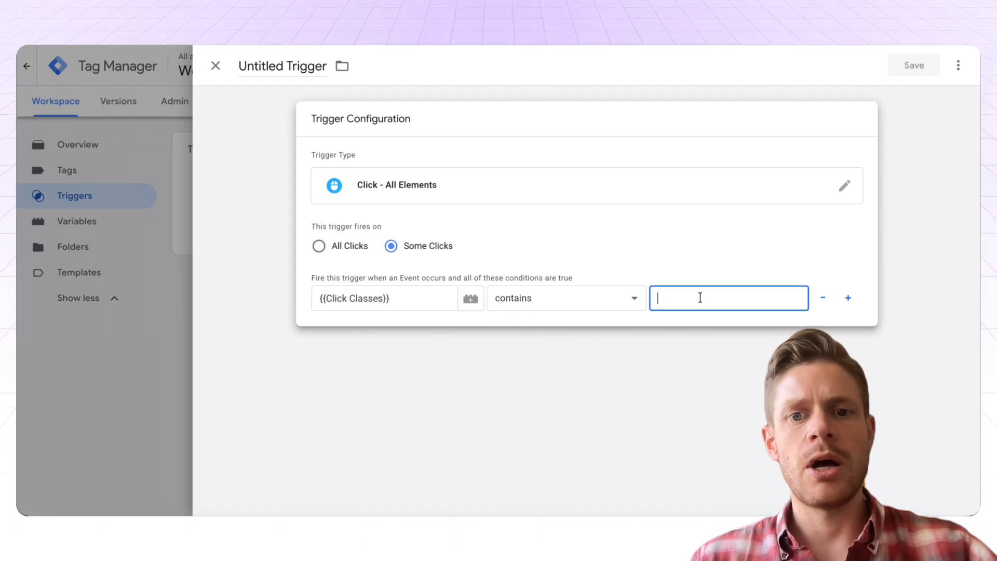
text(submit-form)
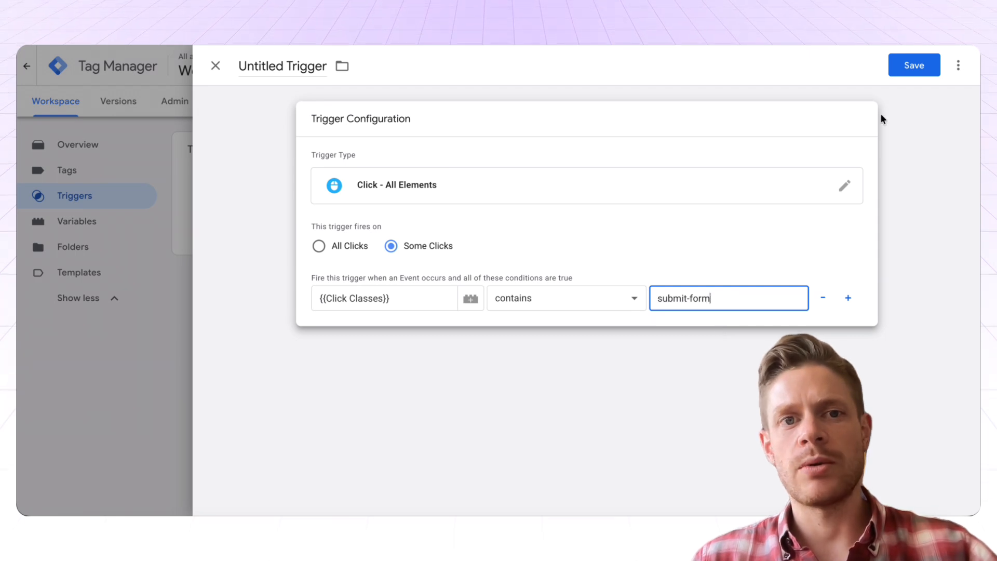
Save the trigger under the name 'Submit Trigger' and go to the Tags list
click(913, 73)
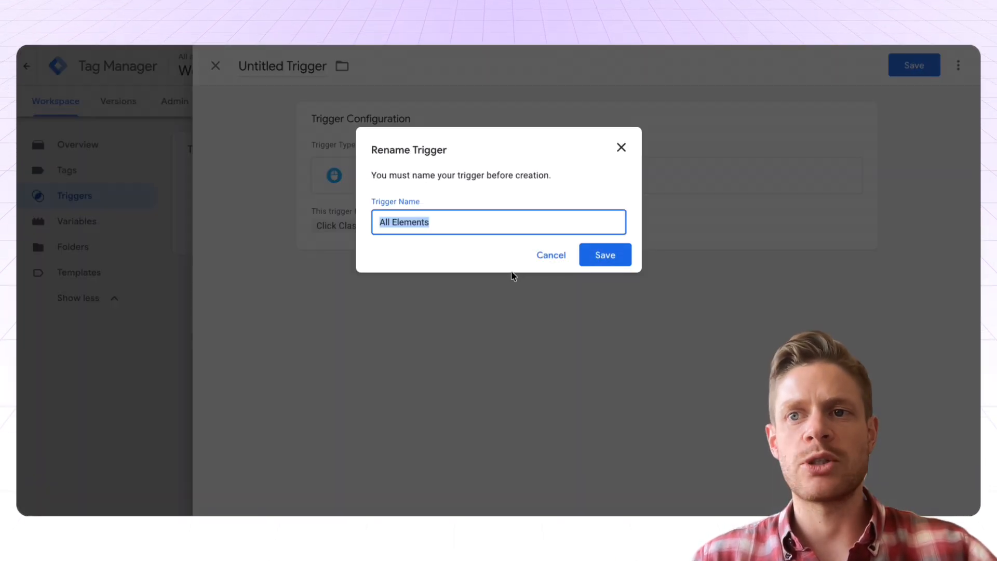
text(Subm)
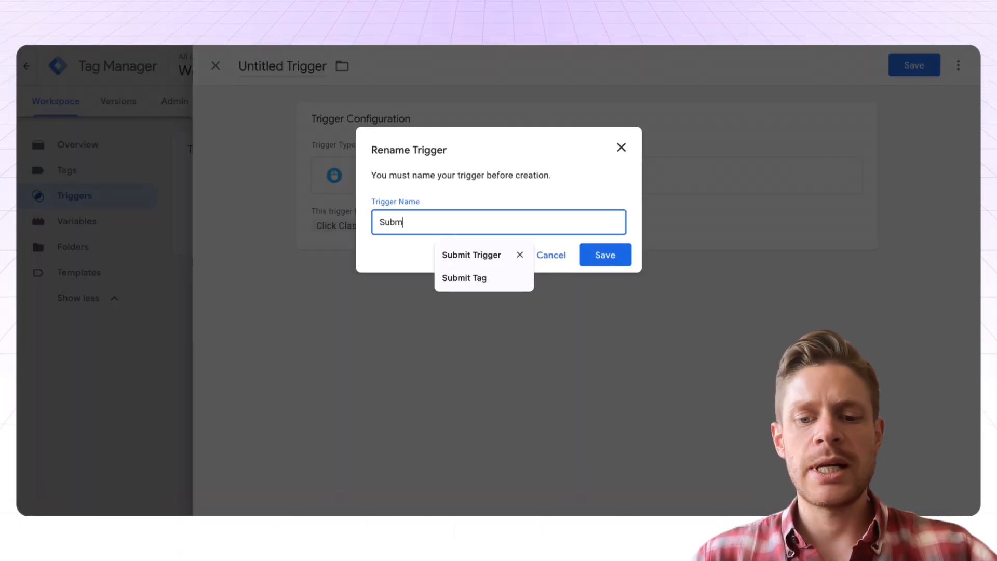
text(it Trigger)
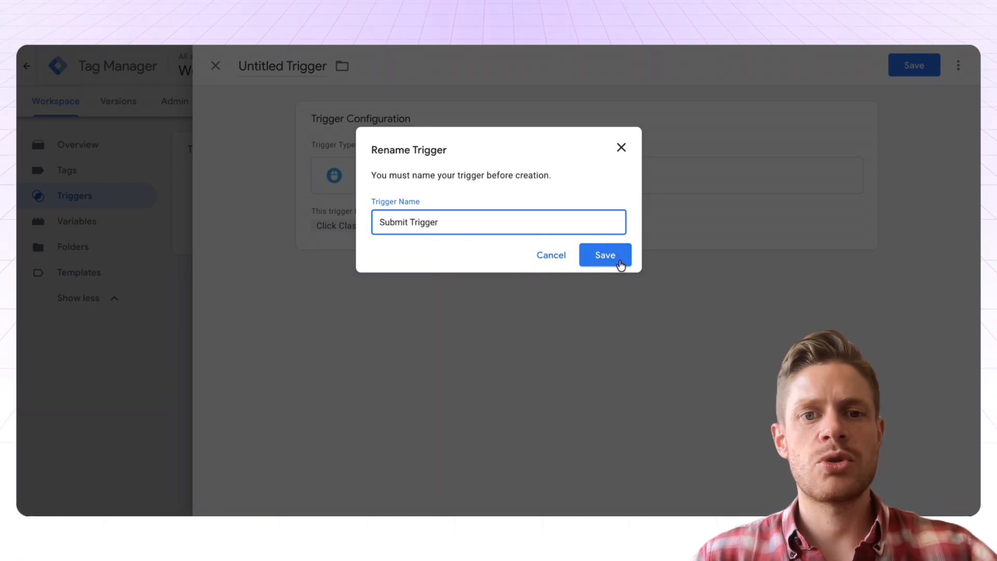
click(617, 262)
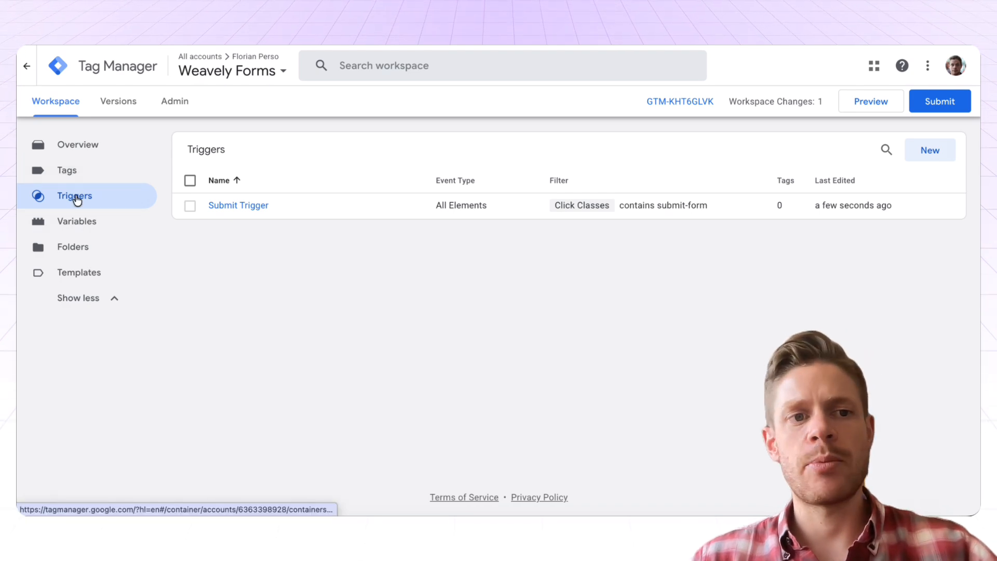
click(73, 176)
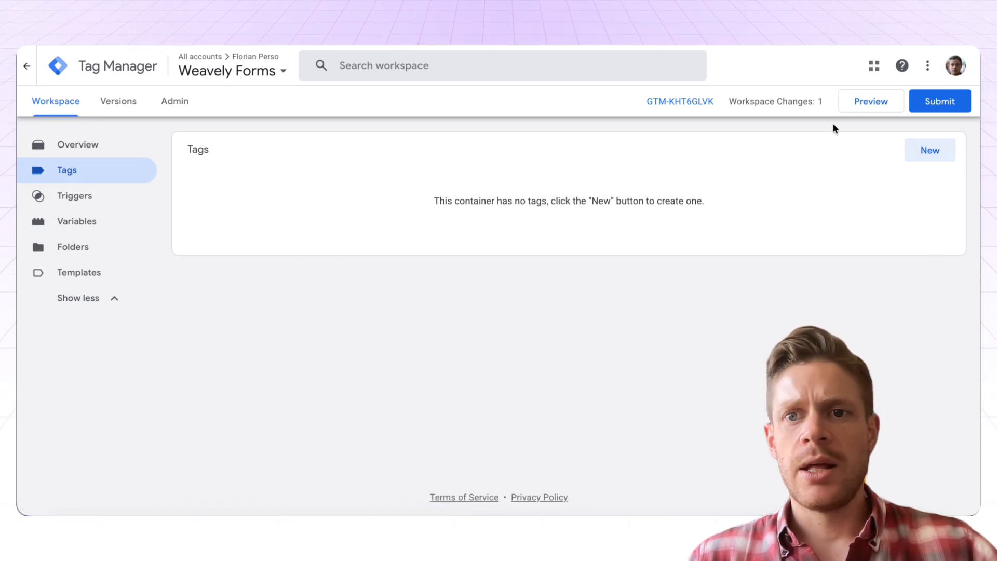
Create a new Google Analytics GA4 Event tag and save it without a trigger
click(930, 151)
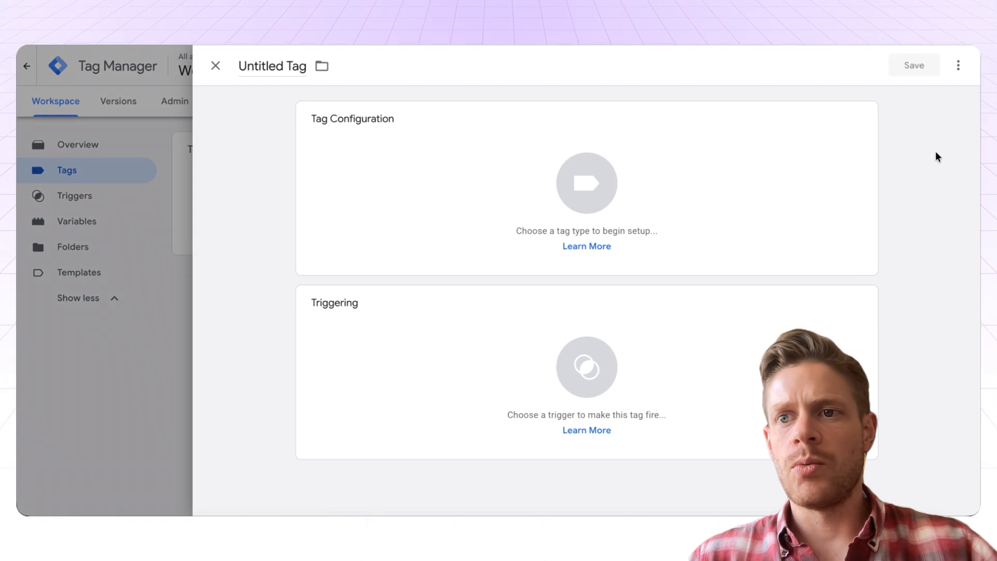
click(583, 191)
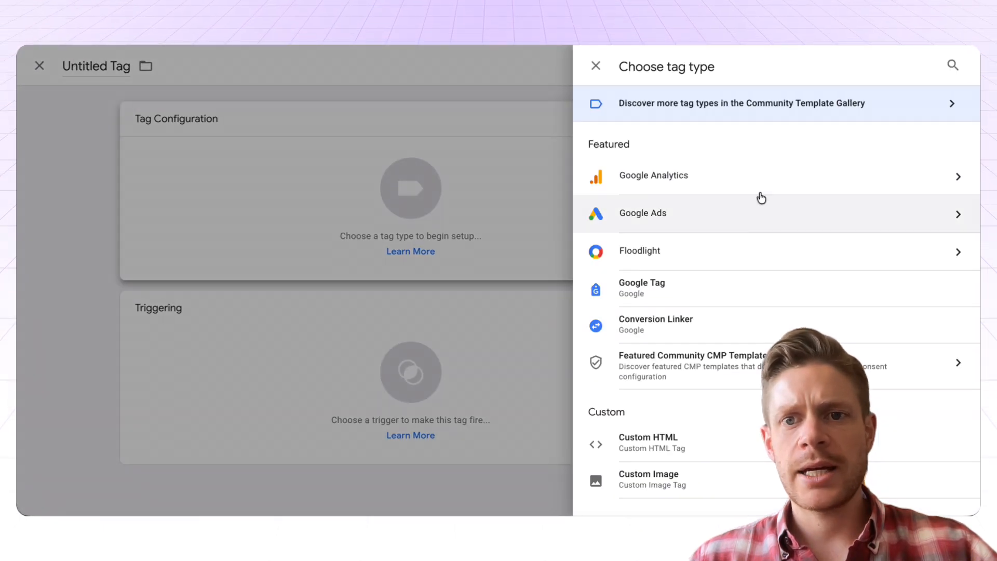
click(750, 174)
click(737, 194)
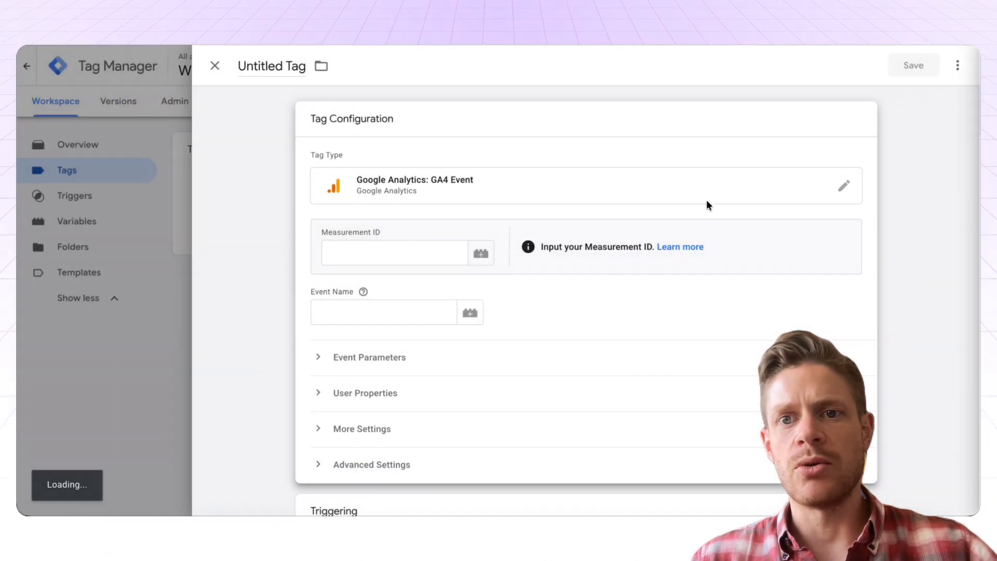
click(916, 69)
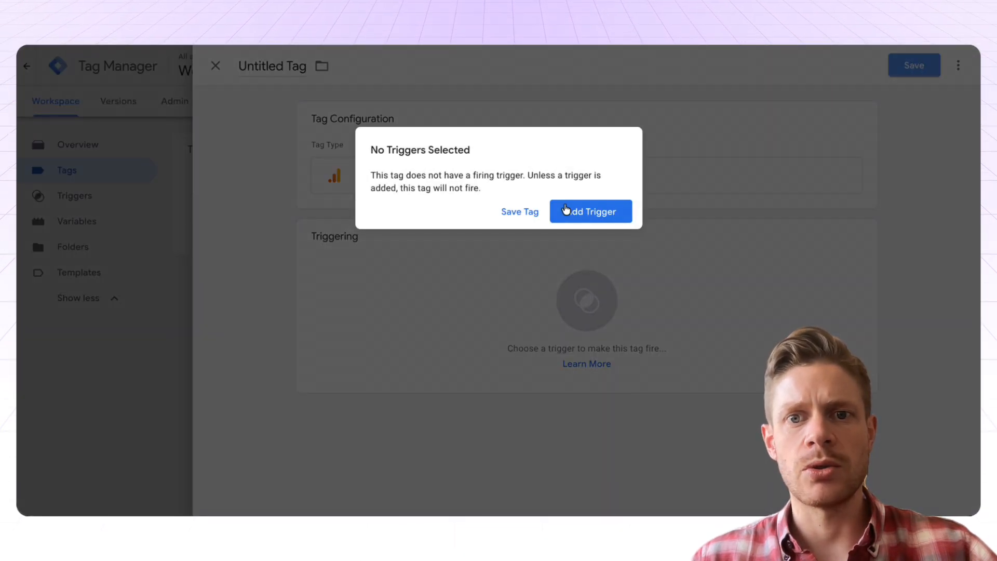
click(516, 215)
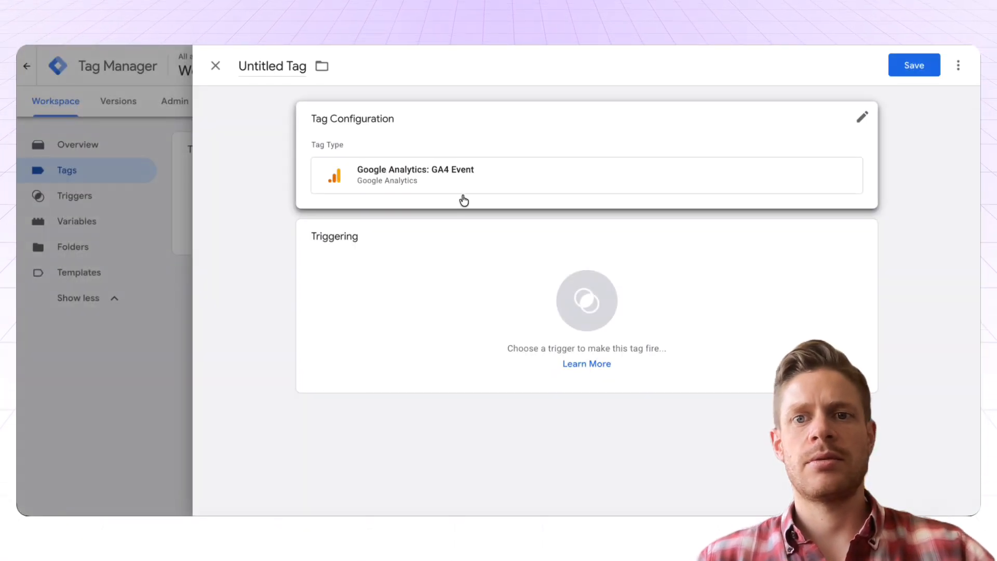
Paste the GA4 Measurement ID into the tag and save it as 'Google Analytics GA4 Event'
click(506, 194)
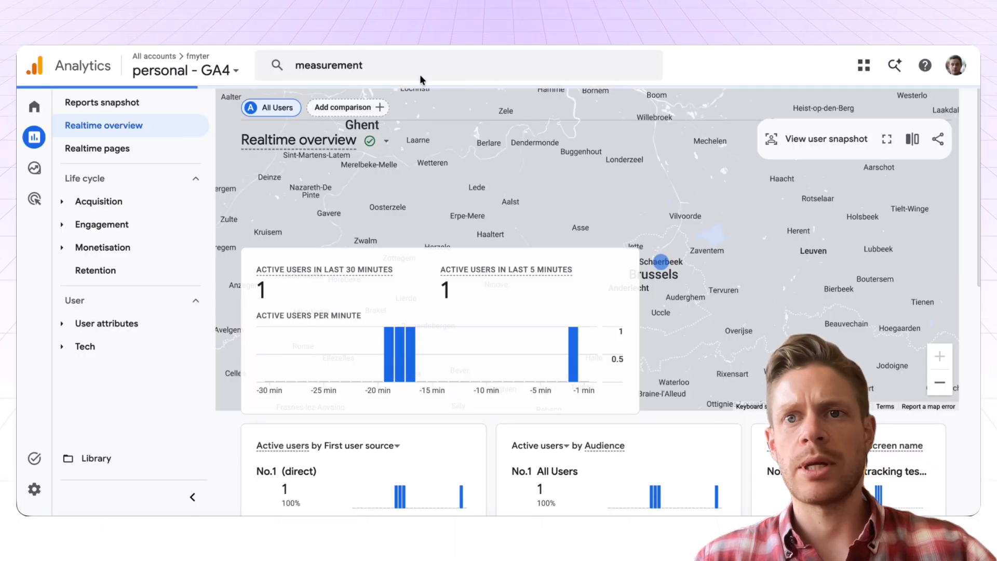
click(400, 73)
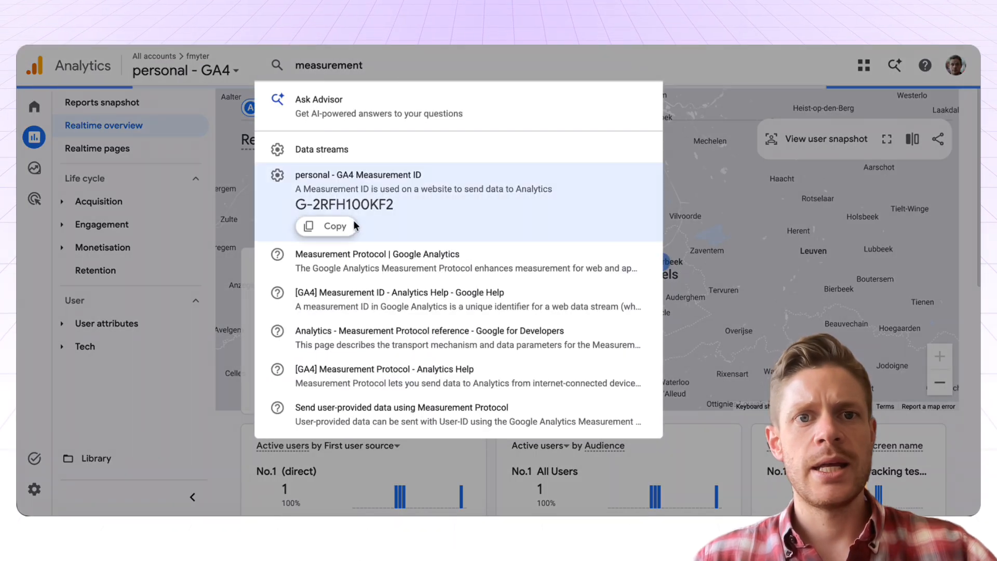
click(344, 226)
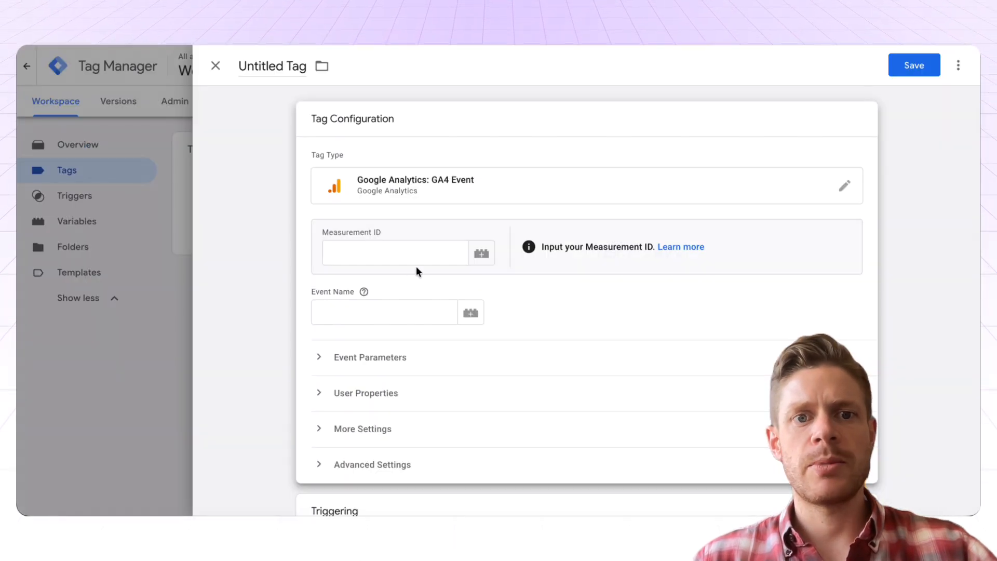
key(ctrl+v)
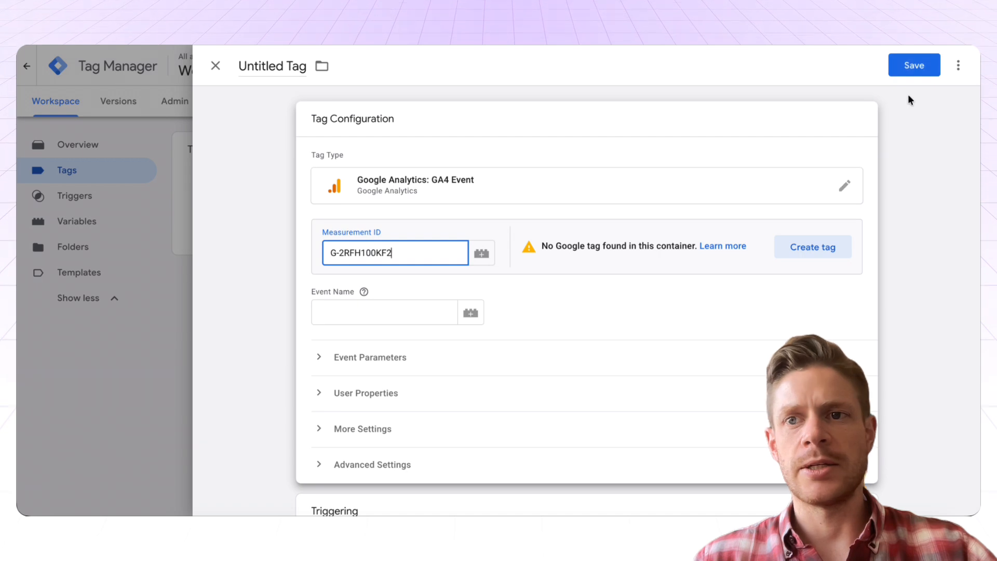
click(910, 67)
click(519, 210)
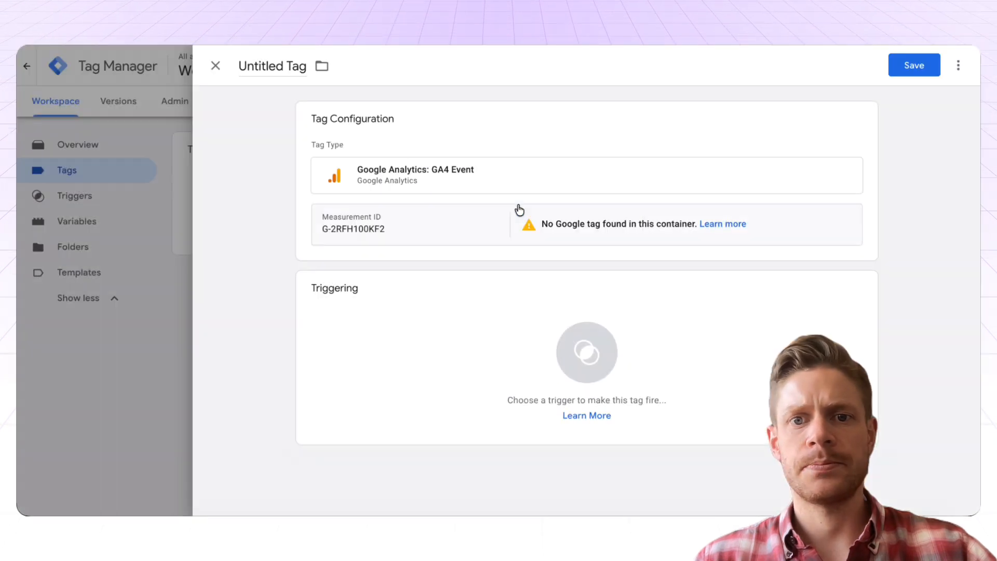
click(612, 259)
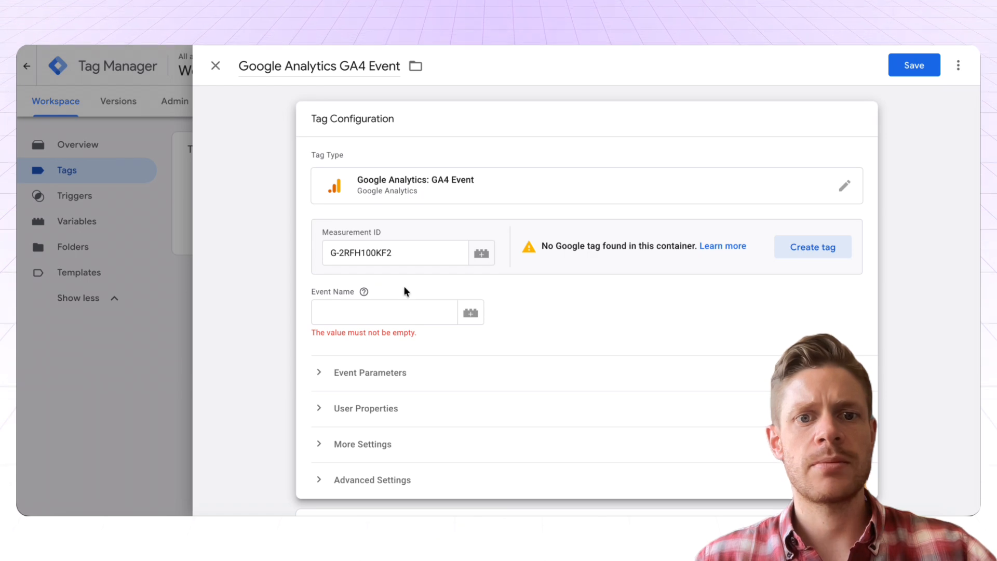
Set the event name to Submit Form, fire it on Submit Trigger, save, and copy the container ID
click(364, 312)
text(Submit Form)
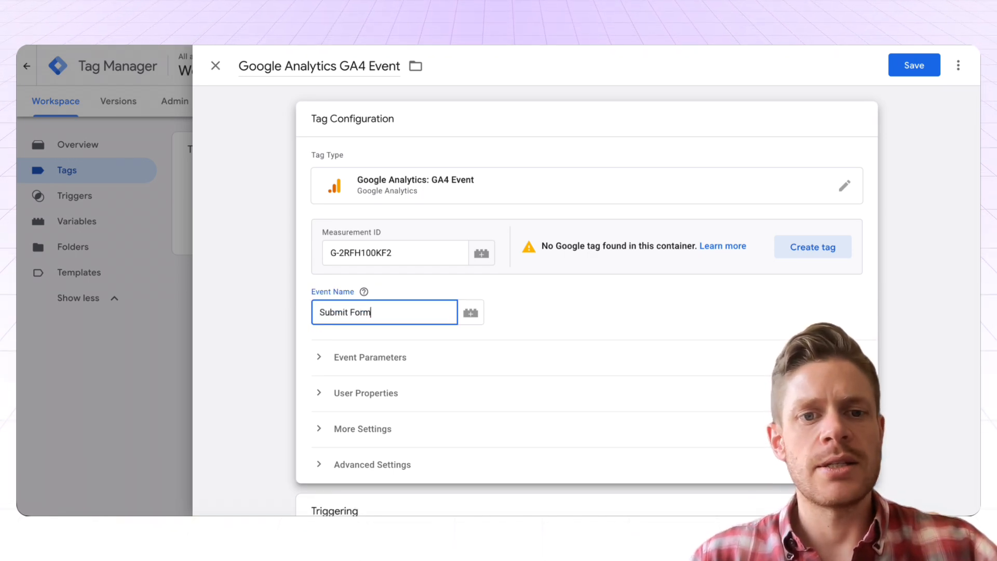
click(919, 68)
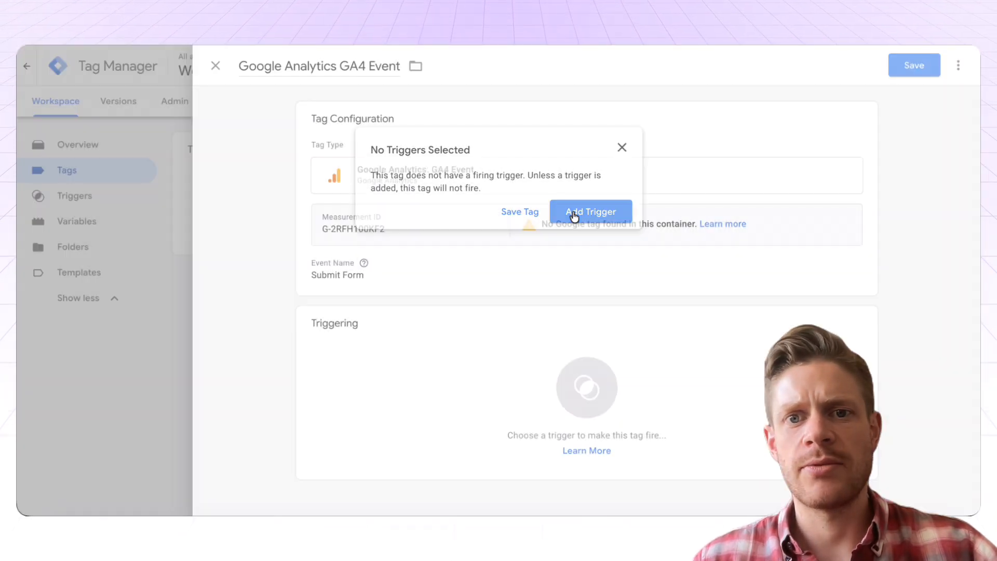
click(574, 213)
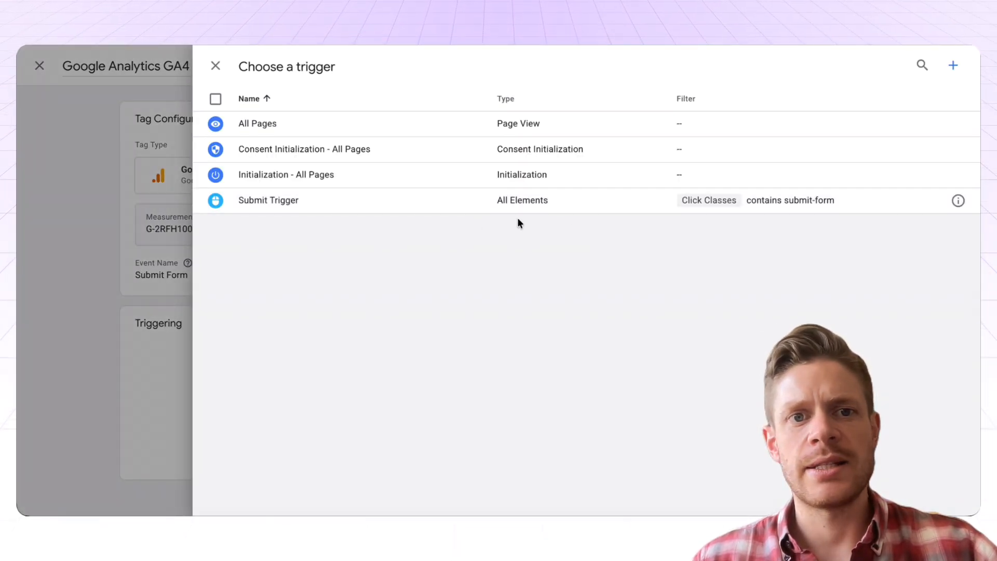
click(347, 208)
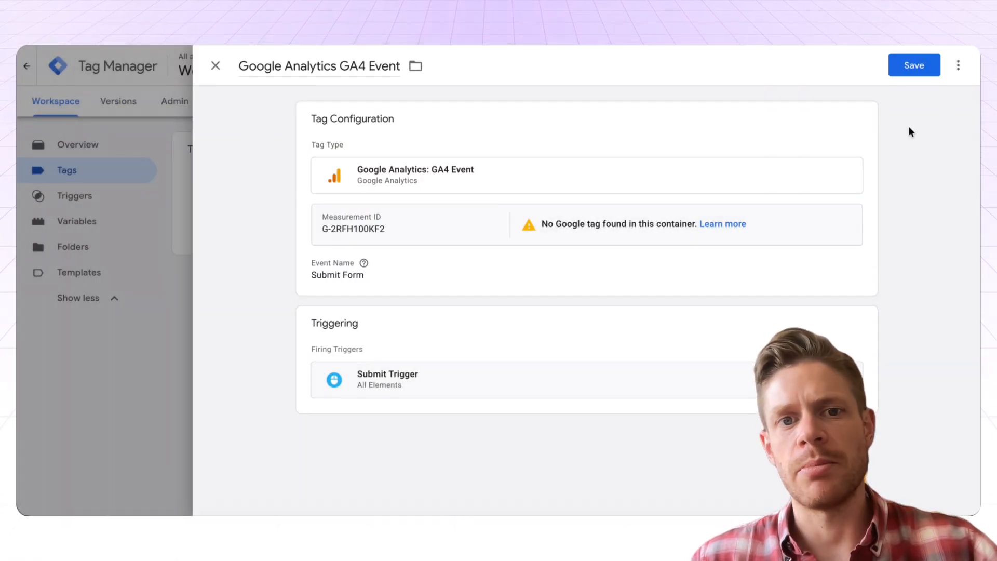
click(910, 71)
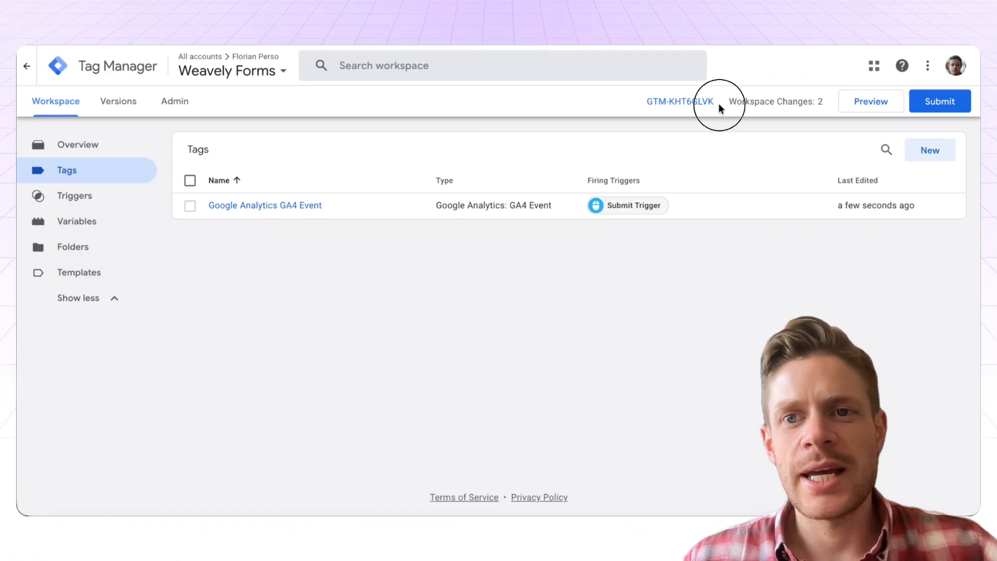
drag(719, 108, 646, 113)
key(ctrl+c)
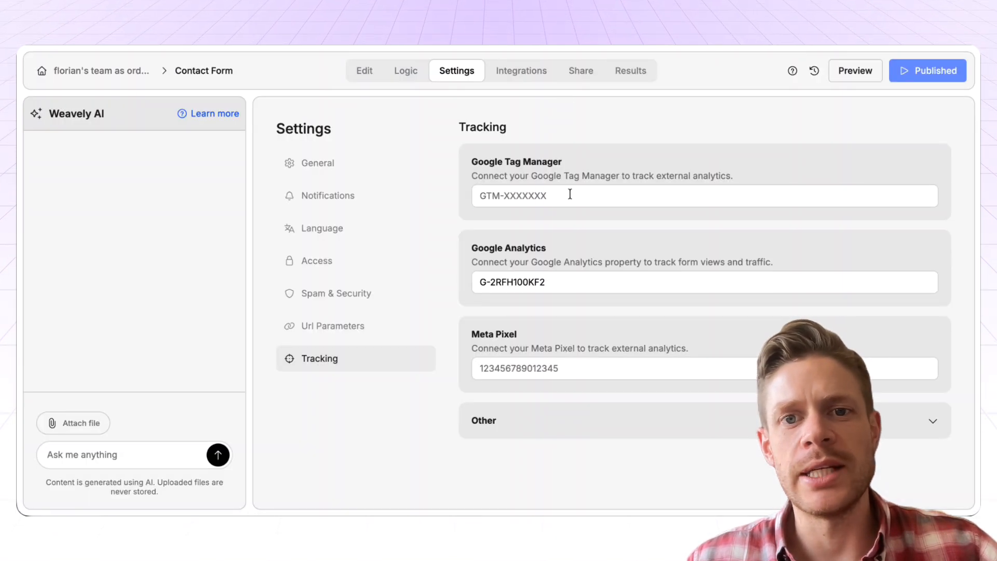
Paste the GTM container ID into the Google Tag Manager field and republish the form
click(570, 195)
key(ctrl+v)
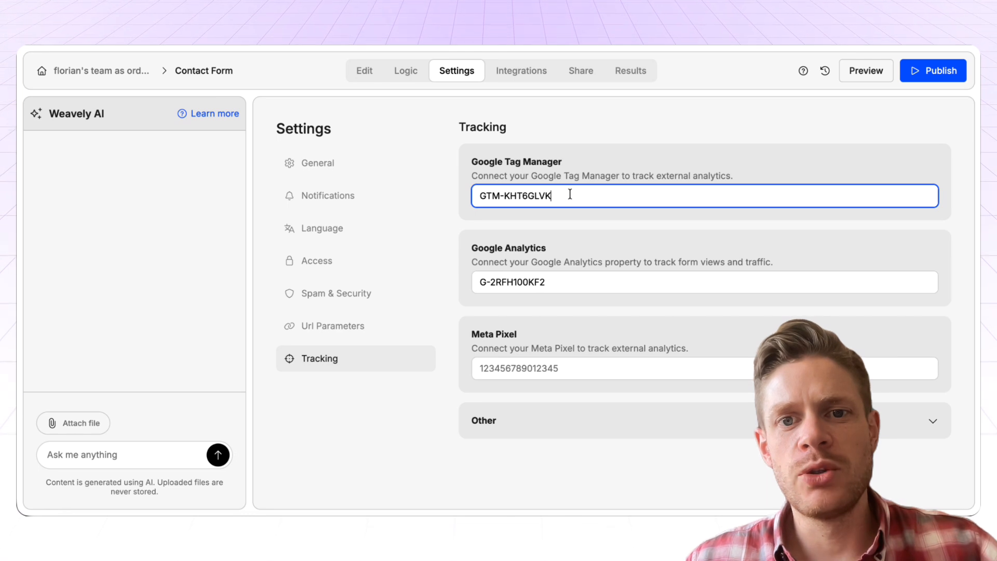
click(933, 82)
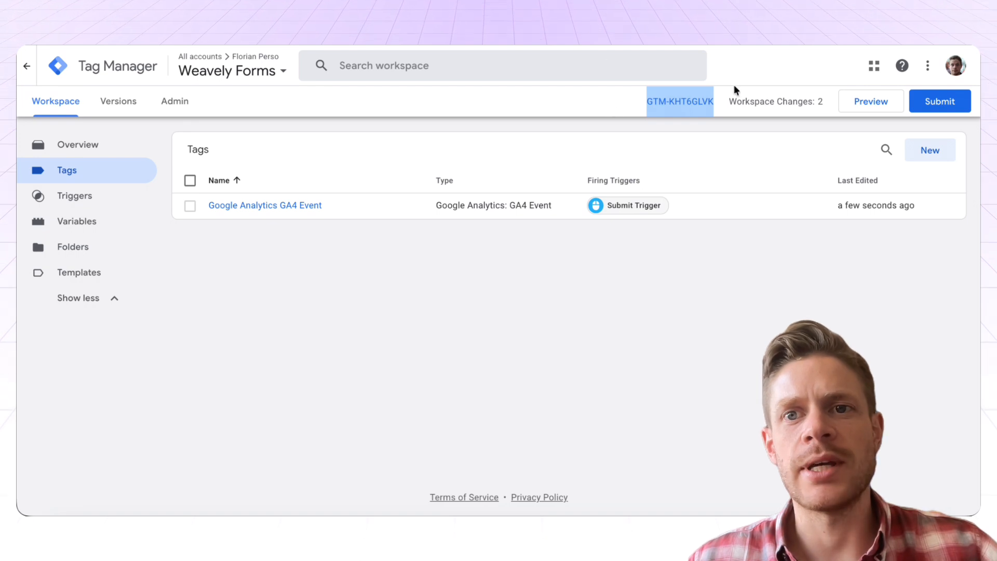
Start Tag Manager preview and connect it to the pasted live form URL
click(854, 102)
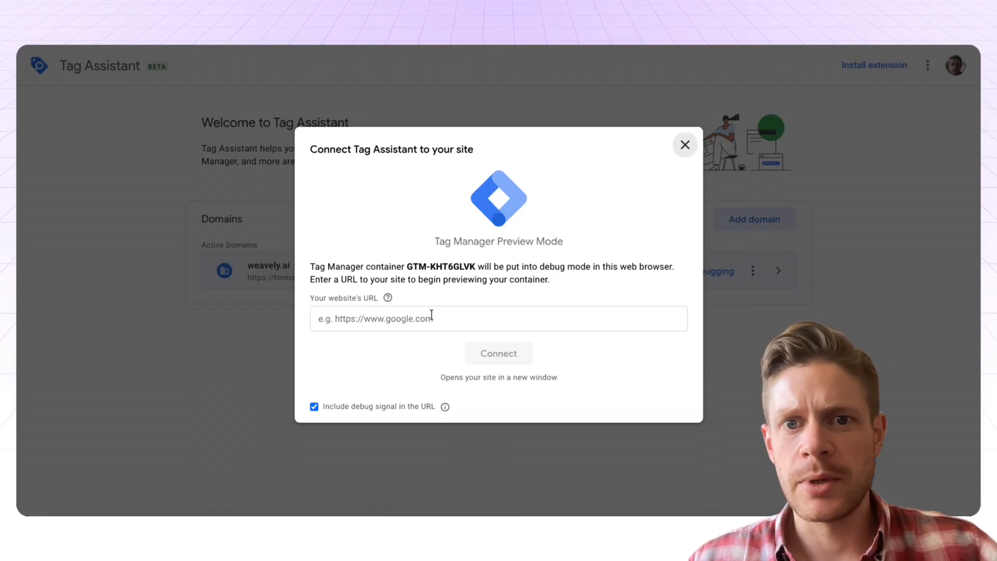
click(432, 315)
text(https://forms.weavely.ai/cd1b1af0-b1df-4a9e-934a-3708102f26dc)
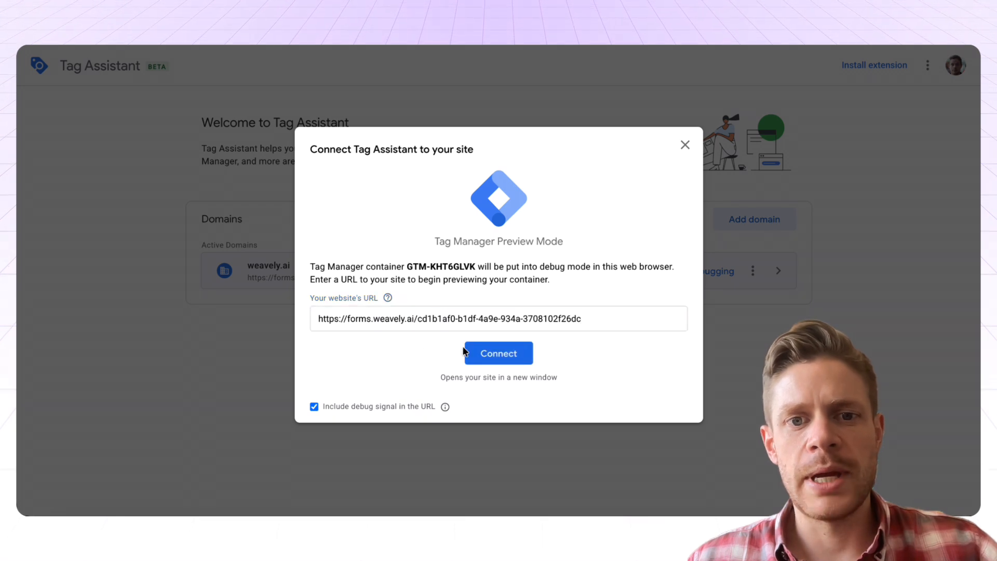
click(498, 353)
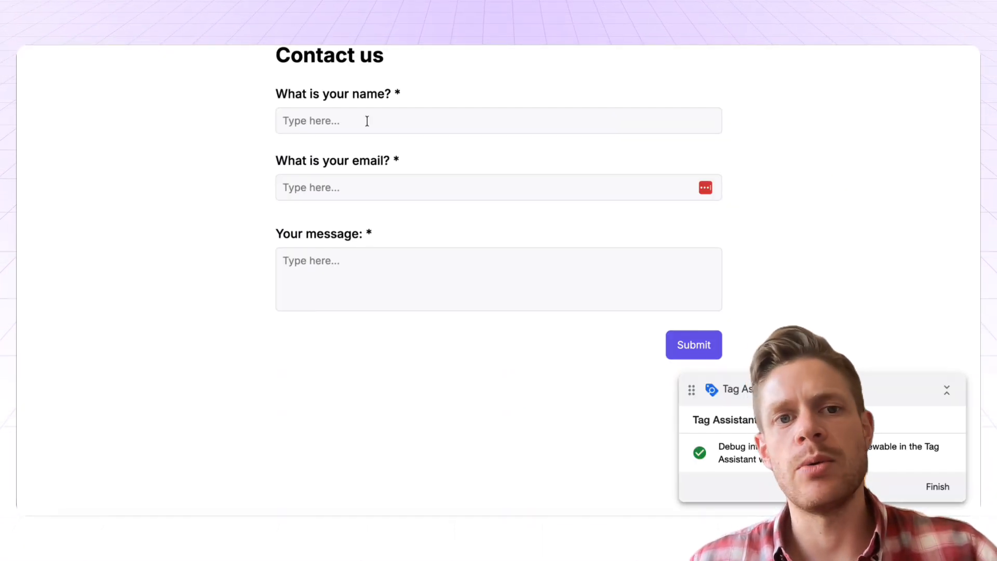
Submit a test entry with a name and e-mail address, then return to Tag Assistant
click(367, 121)
text(Florian)
key(Tab)
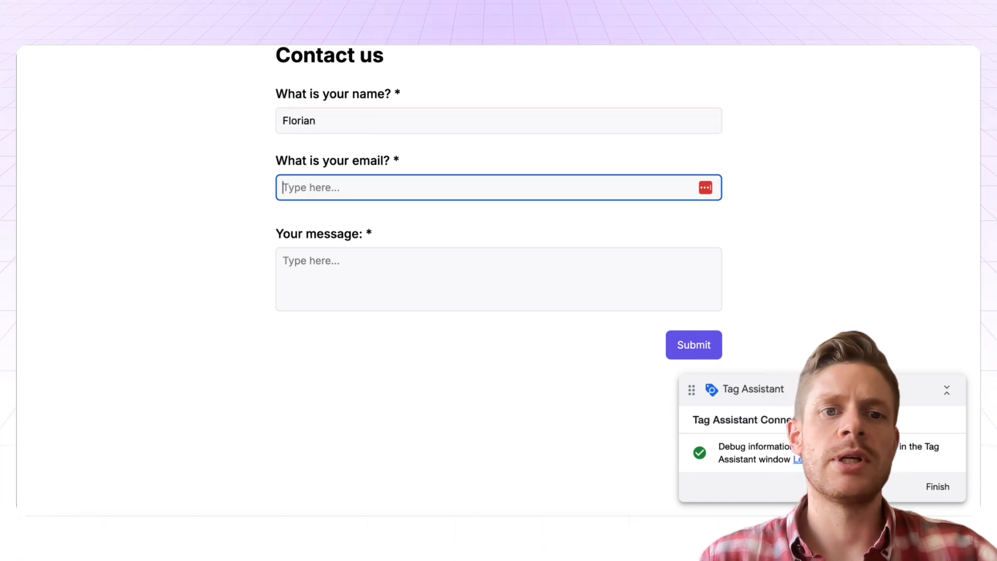
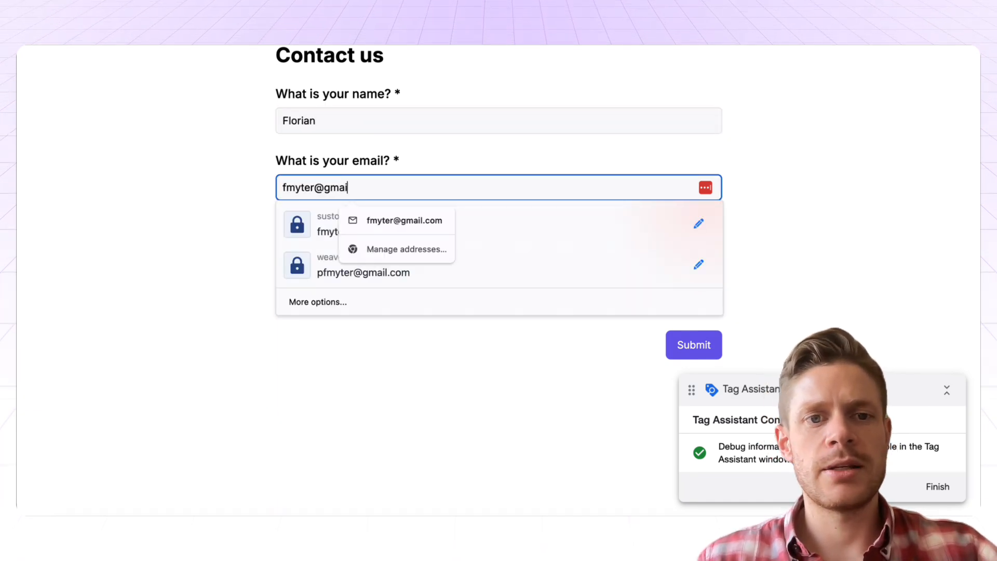
key(Tab)
text(/)
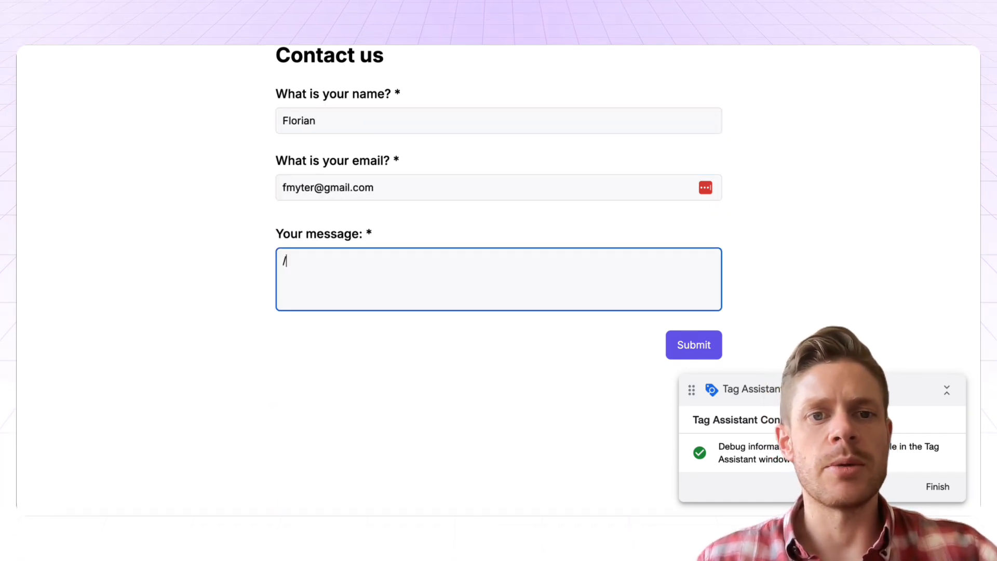
click(684, 345)
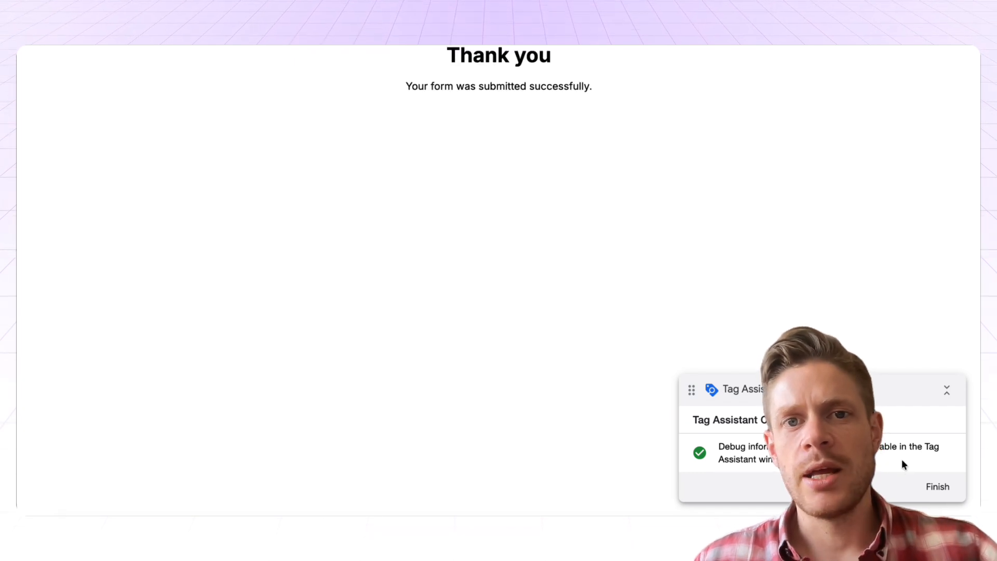
click(933, 483)
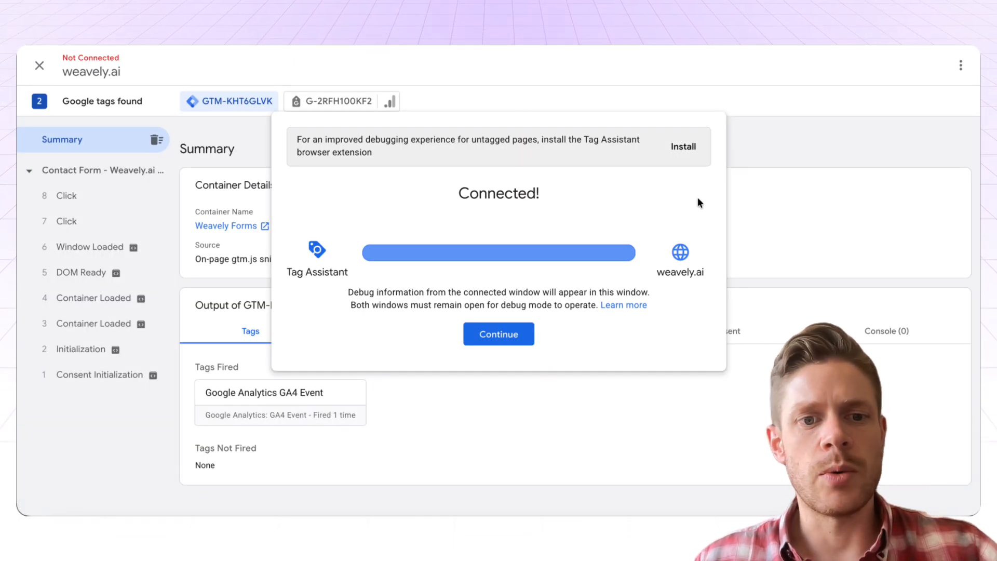
Dismiss the Connected notice to view the Summary's fired GA4 Event tag
click(519, 335)
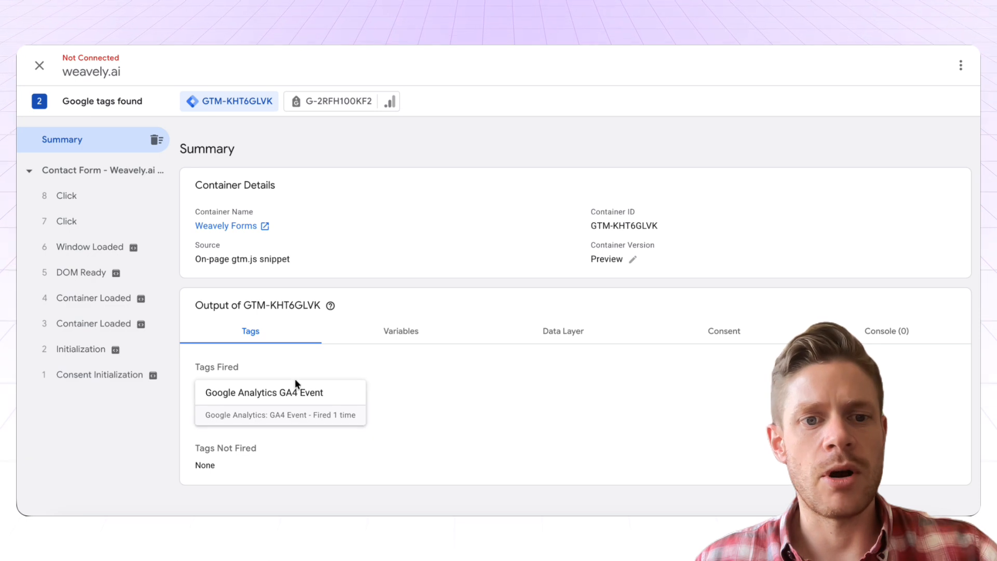